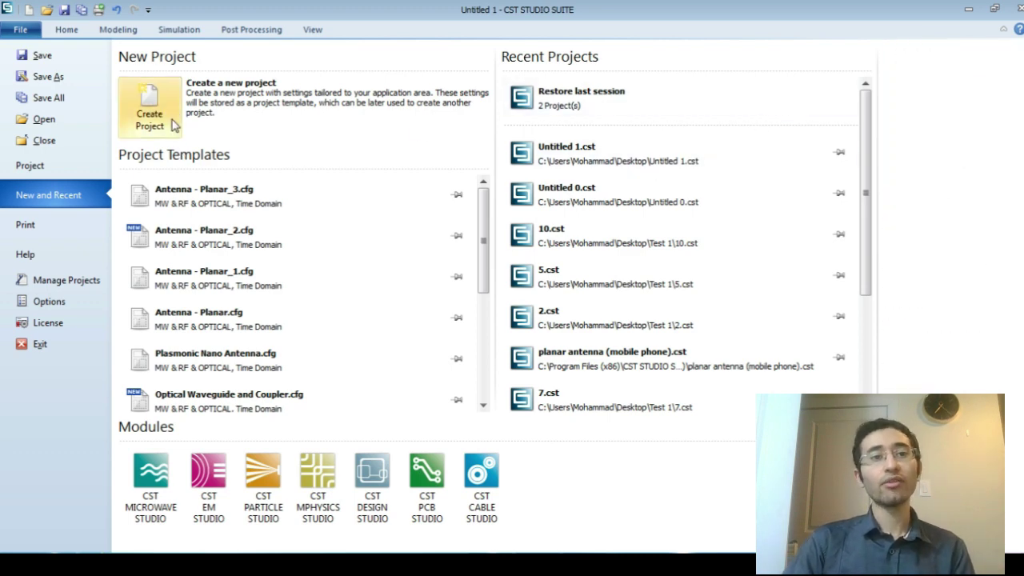
Start a new MW & RF & Optical Antennas project, choosing Planar (Patch, Slot, etc.) with the Time Domain solver.
left_click(173, 124)
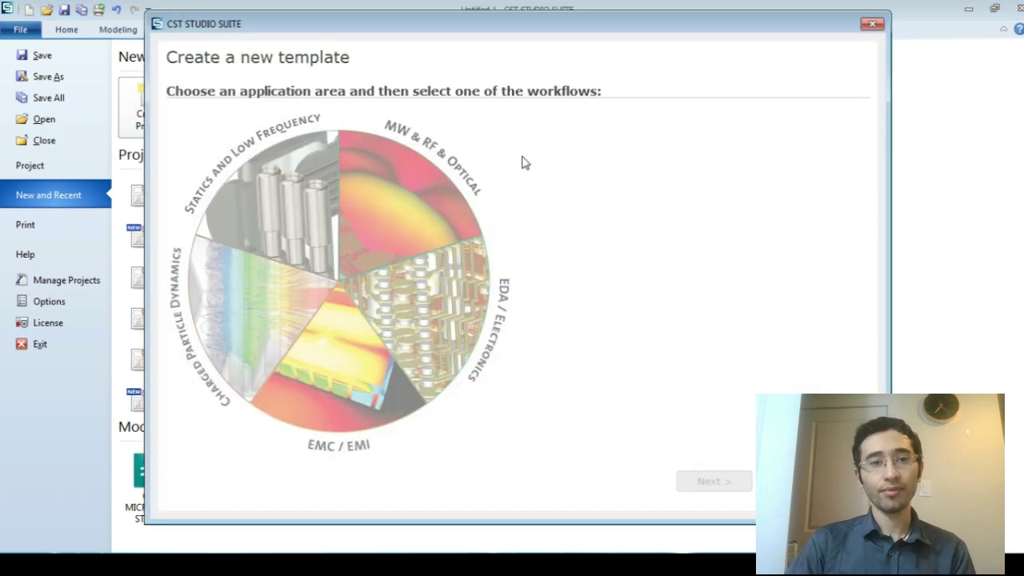
left_click(436, 202)
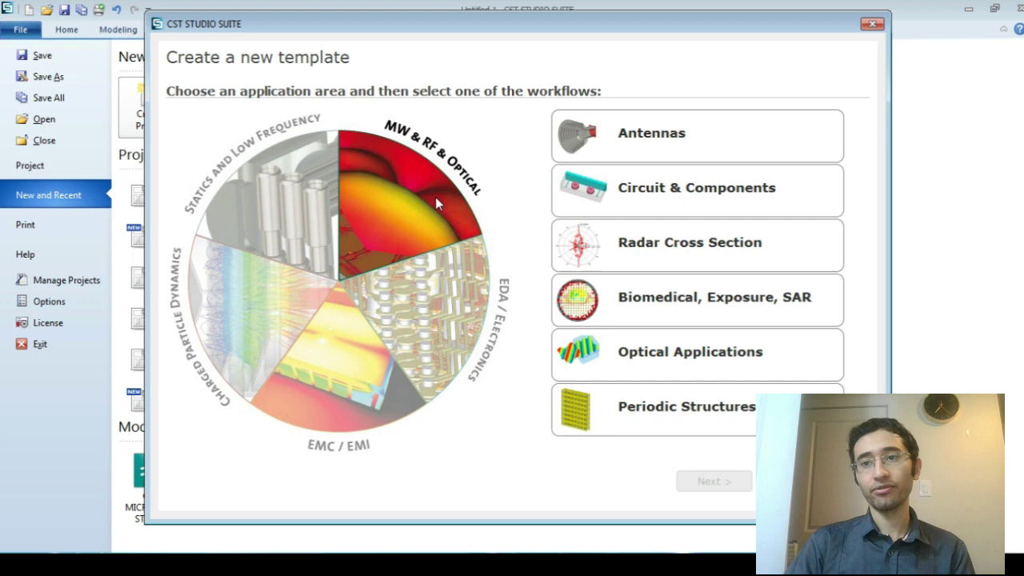
left_click(633, 141)
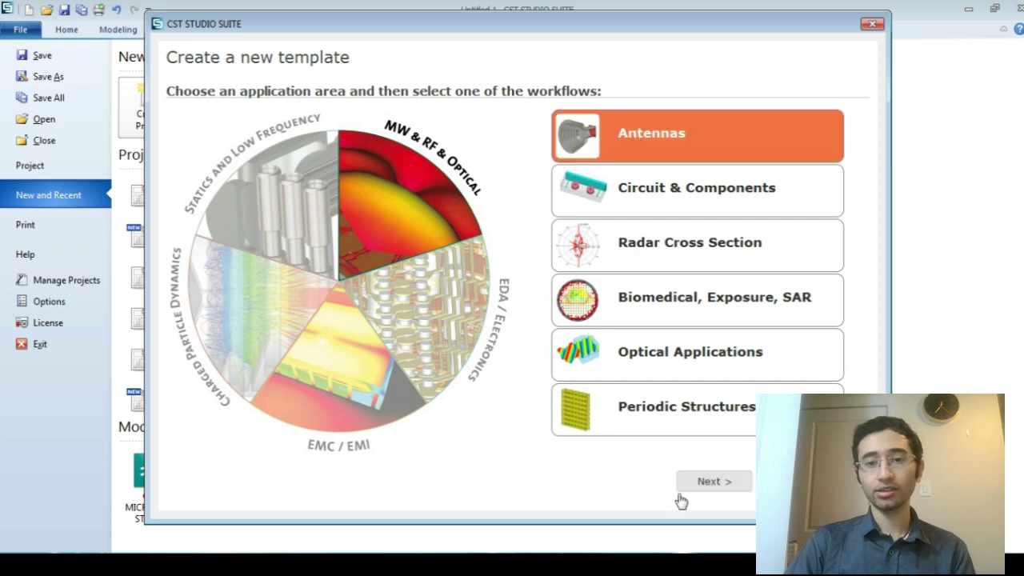
left_click(711, 483)
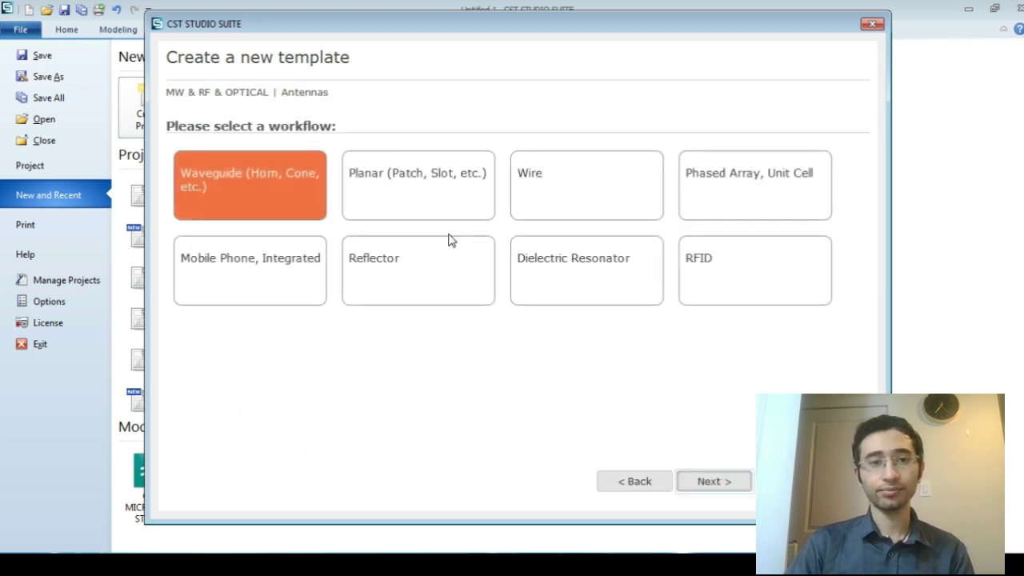
left_click(413, 202)
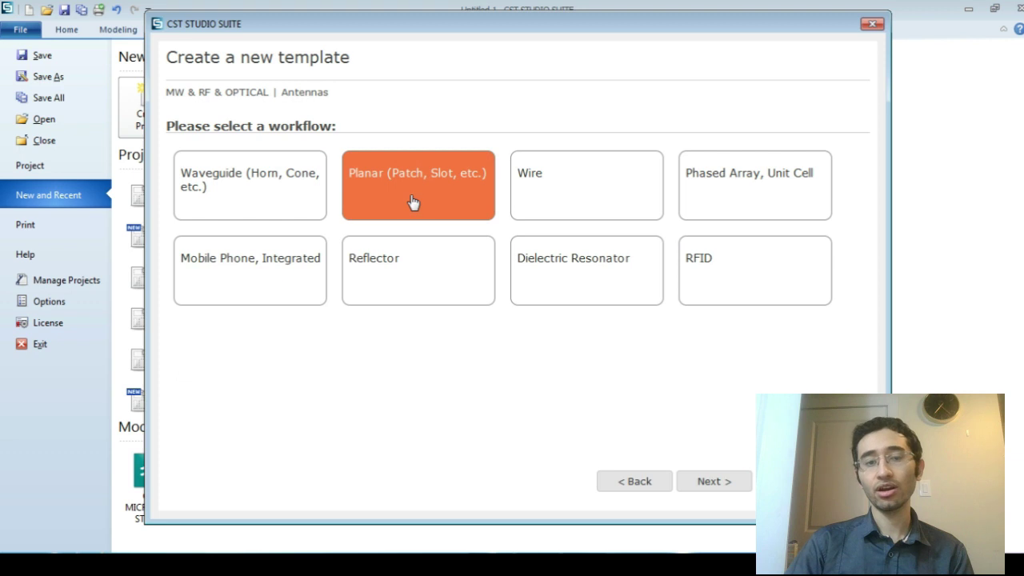
left_click(709, 481)
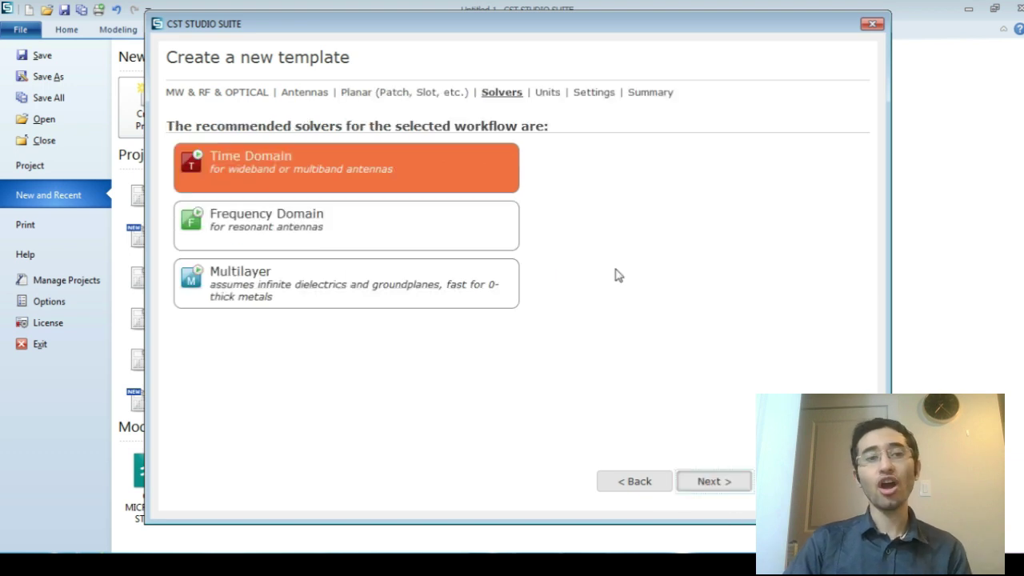
key("Return")
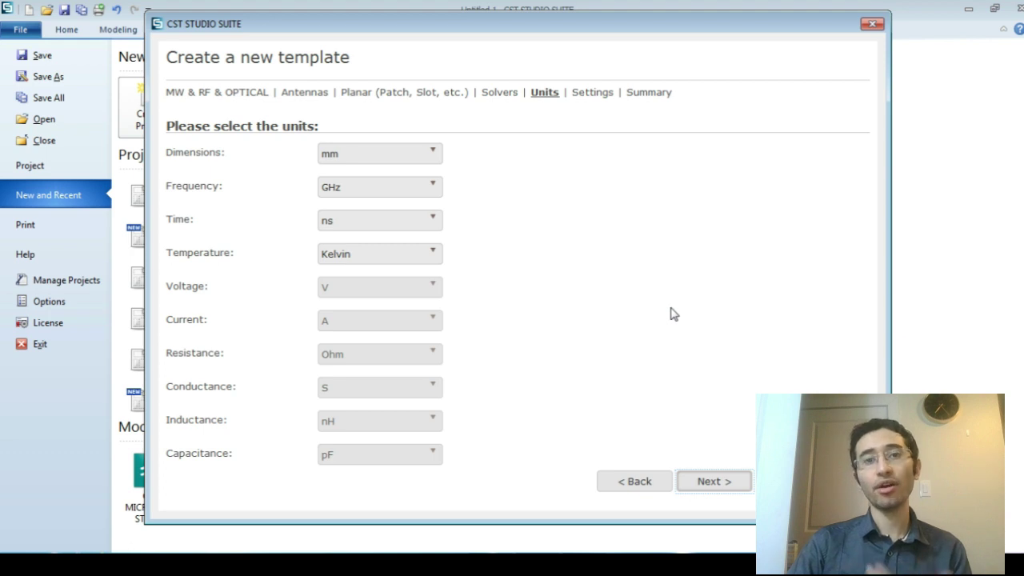
Set the template's frequency range to 2–3 GHz.
left_click(713, 481)
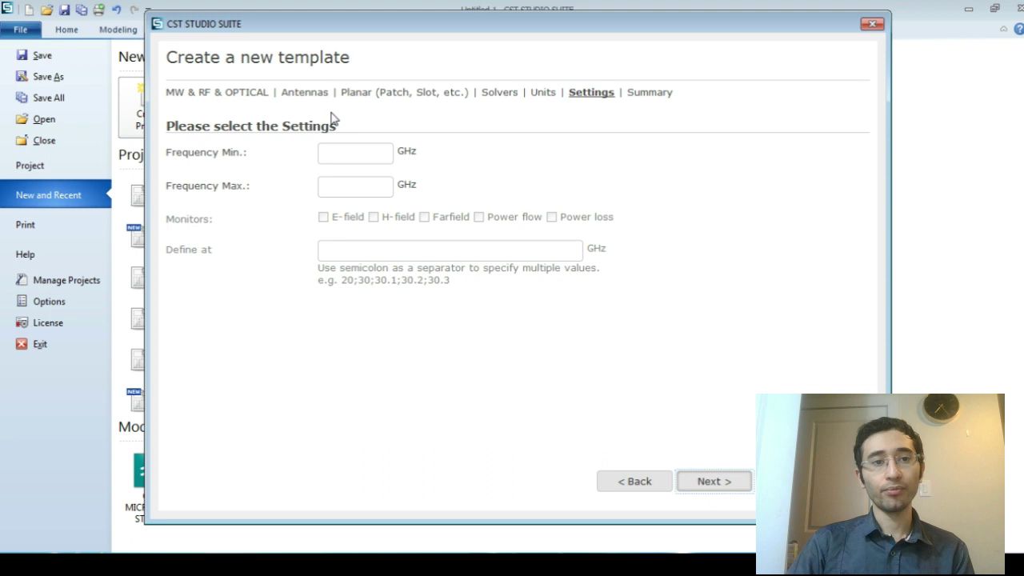
left_click(364, 155)
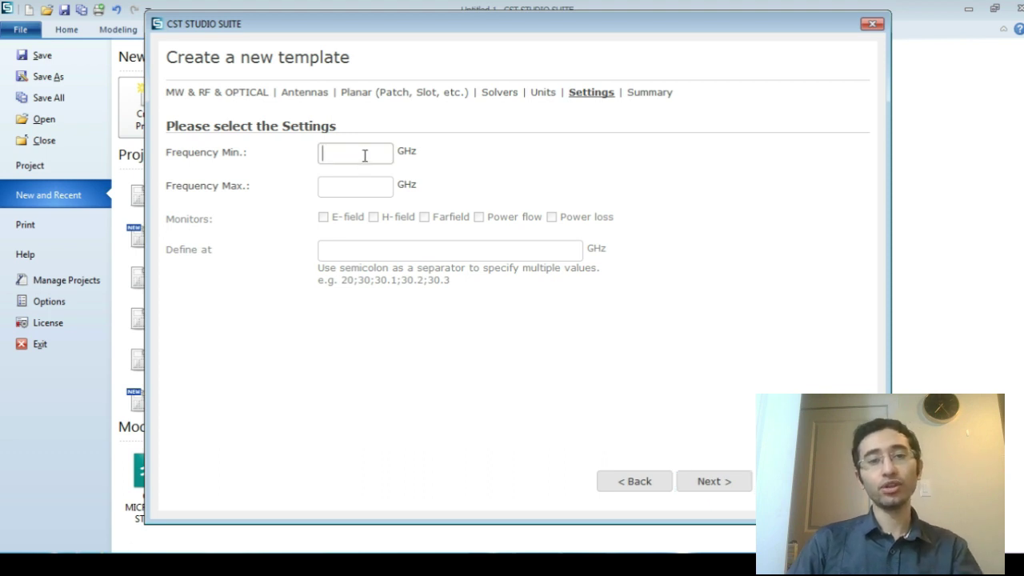
type("2")
left_click(363, 185)
type("3")
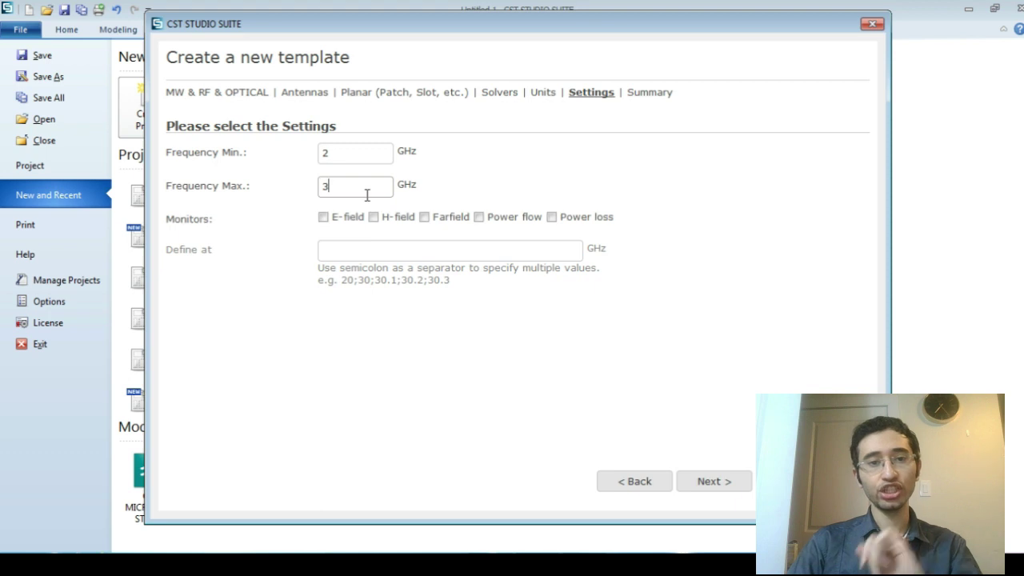
Add a far-field monitor at 2.4 GHz and finish the template to create Untitled_0.
left_click(424, 217)
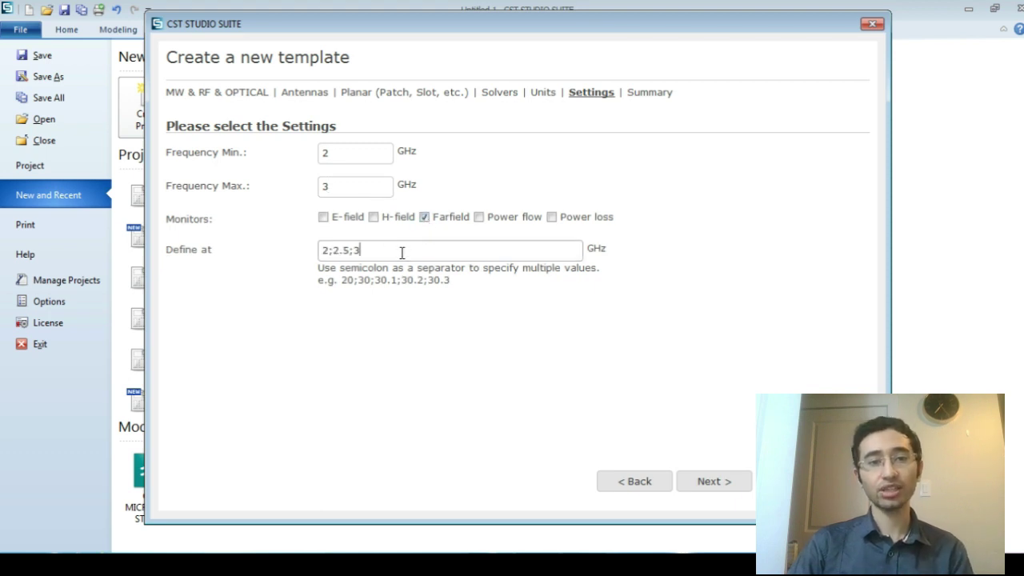
left_click_drag(402, 253, 224, 259)
type("2.4")
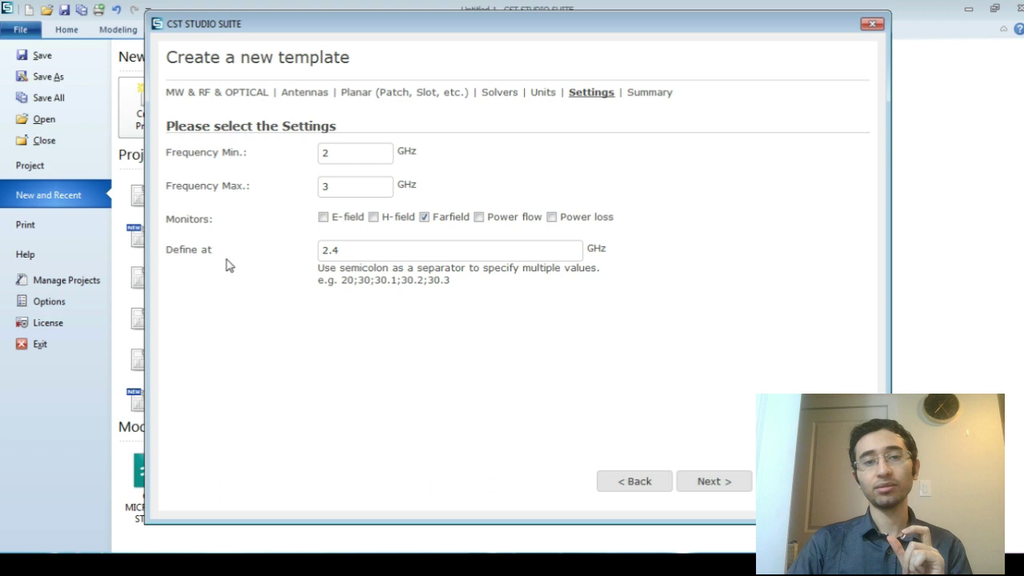
left_click(703, 483)
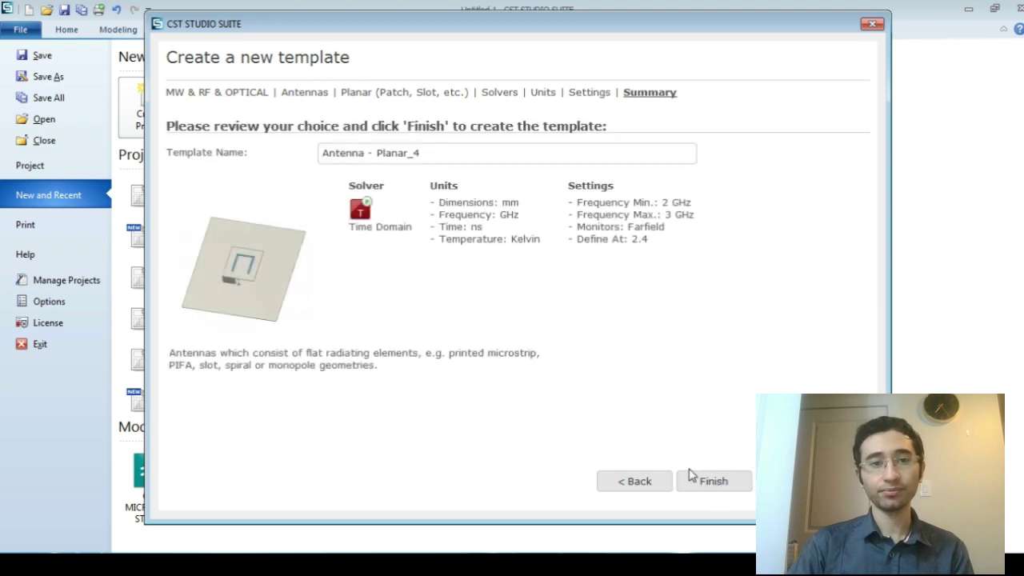
left_click(707, 484)
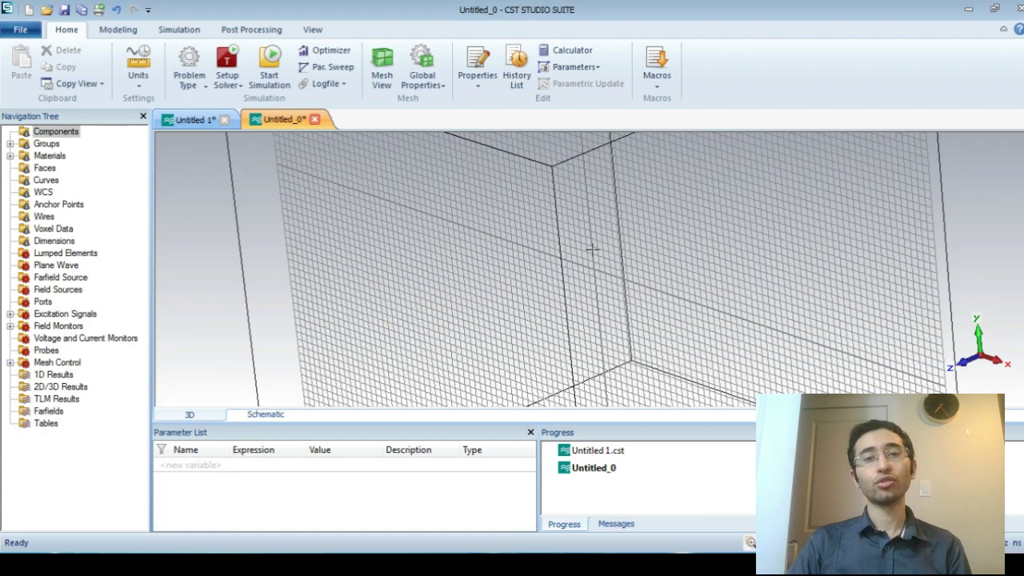
Activate the local working coordinate system in Untitled_0 and align the view to the front.
left_click(135, 33)
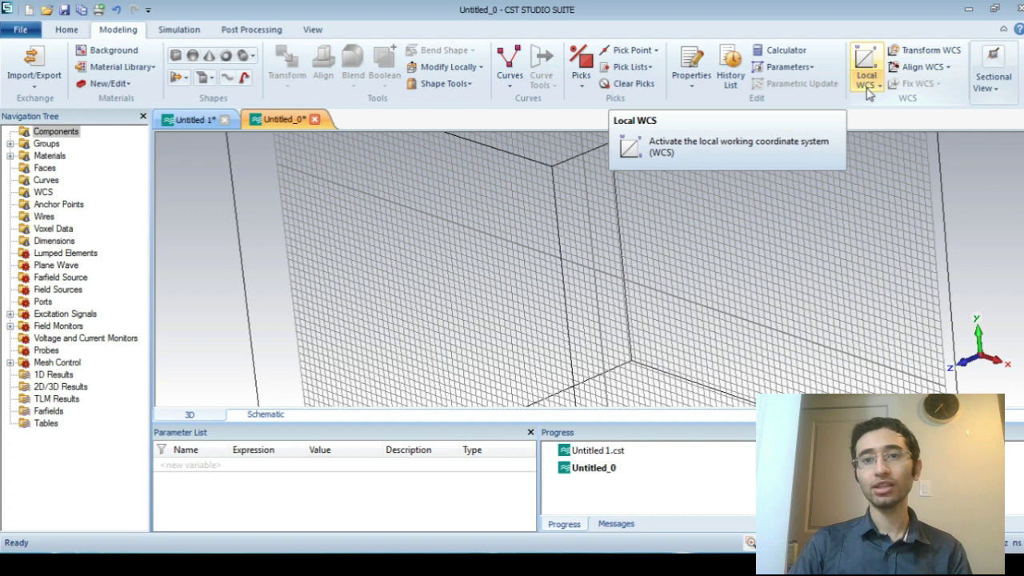
left_click(870, 94)
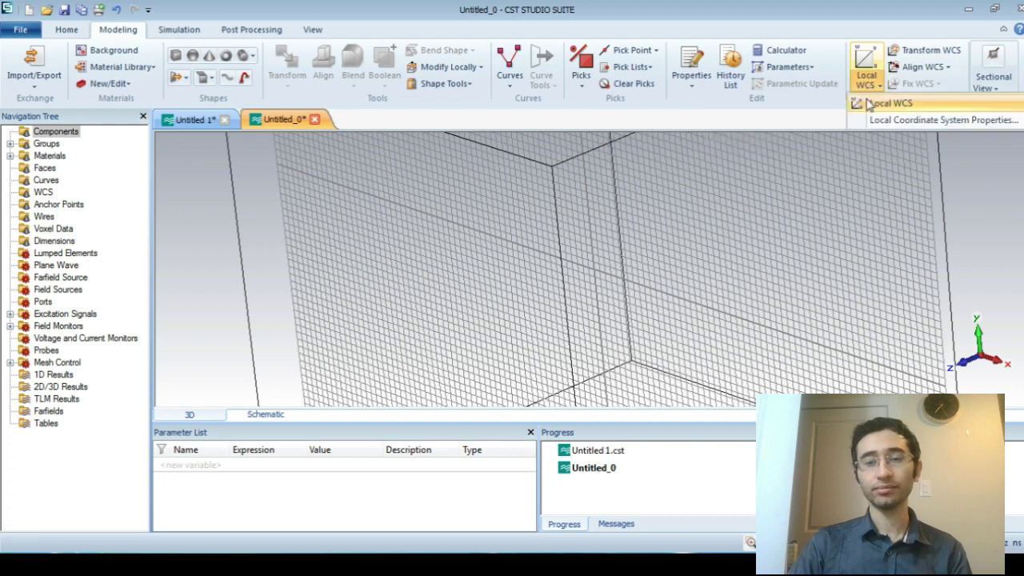
left_click(908, 106)
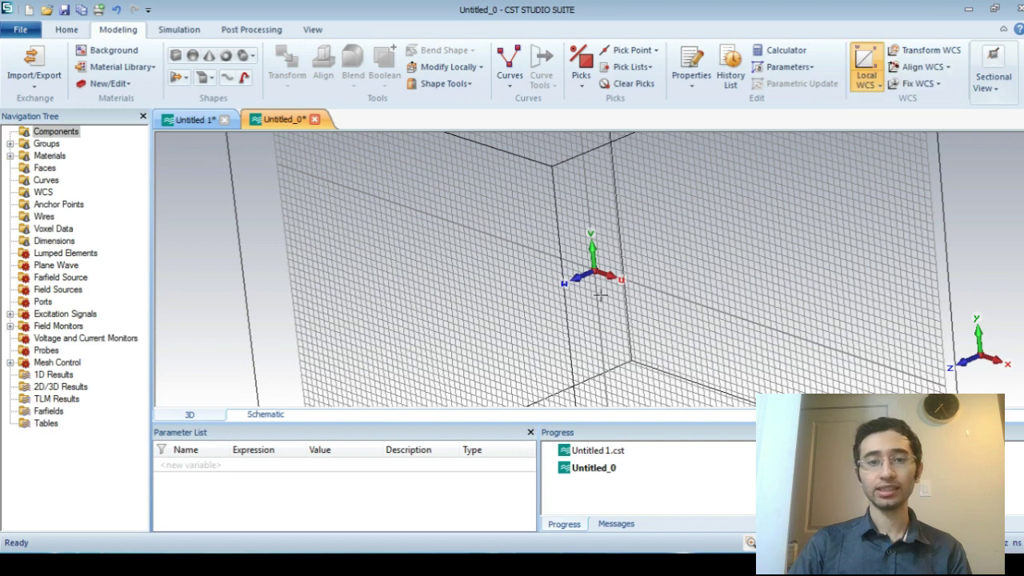
key("space")
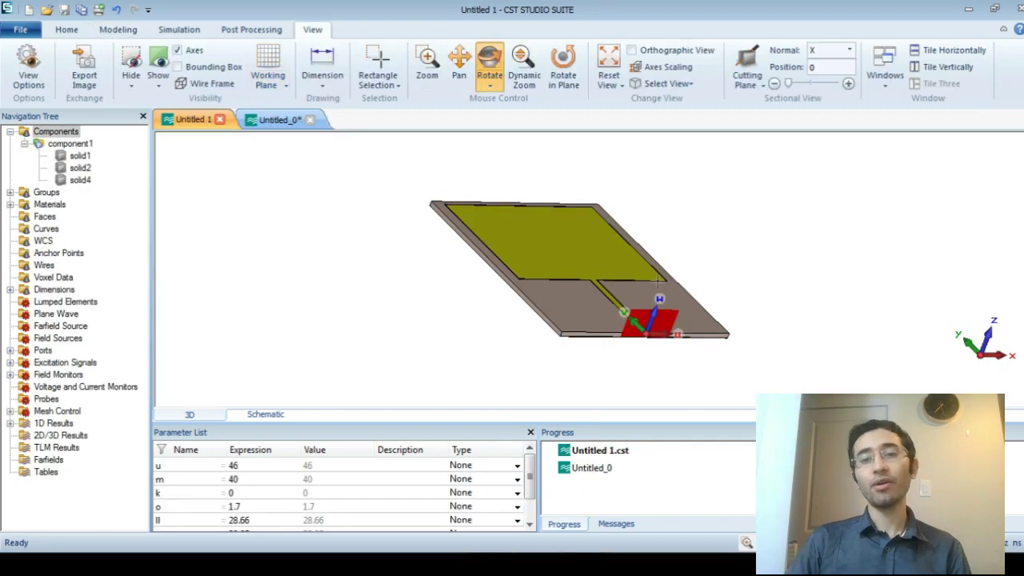
Orbit the Untitled 1 reference antenna from above and edge-on, then return to Untitled_0's grid.
left_click_drag(660, 280, 645, 312)
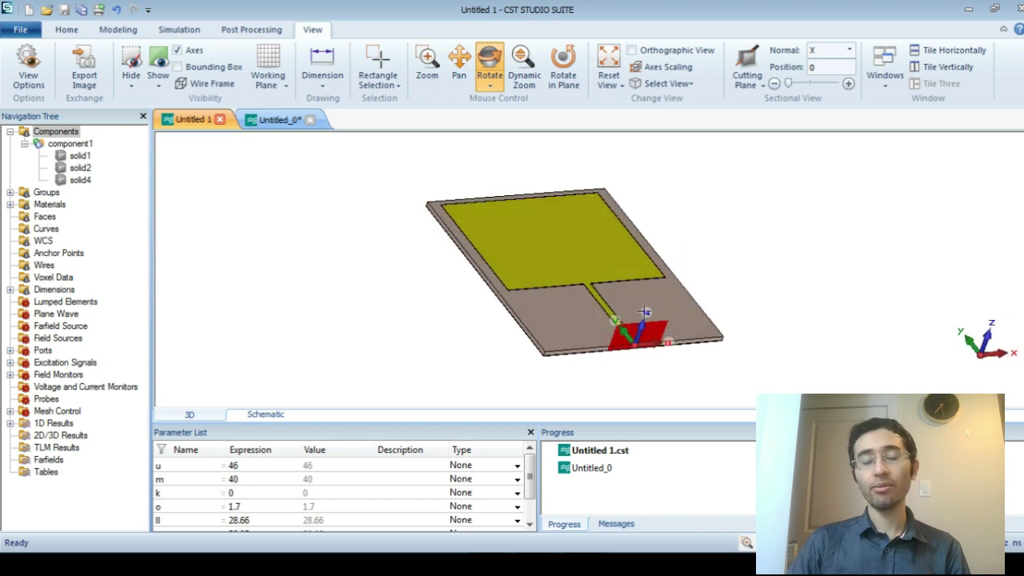
left_click_drag(558, 337, 579, 293)
left_click(276, 119)
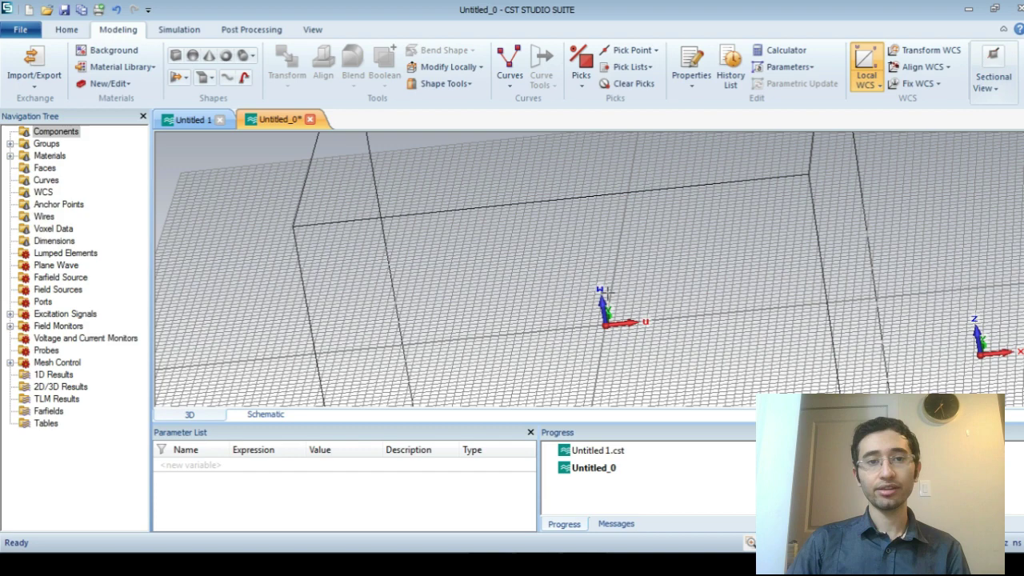
middle_click_drag(606, 293, 609, 265)
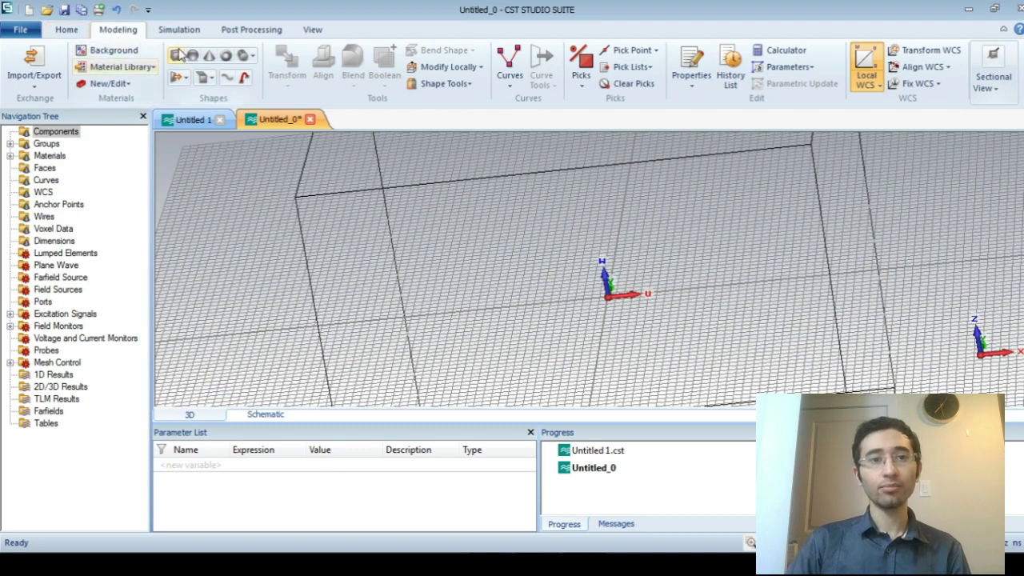
Sketch a rough 1.6-high brick, solid1, on the Untitled_0 grid after checking the reference substrate.
left_click(178, 56)
left_click(667, 237)
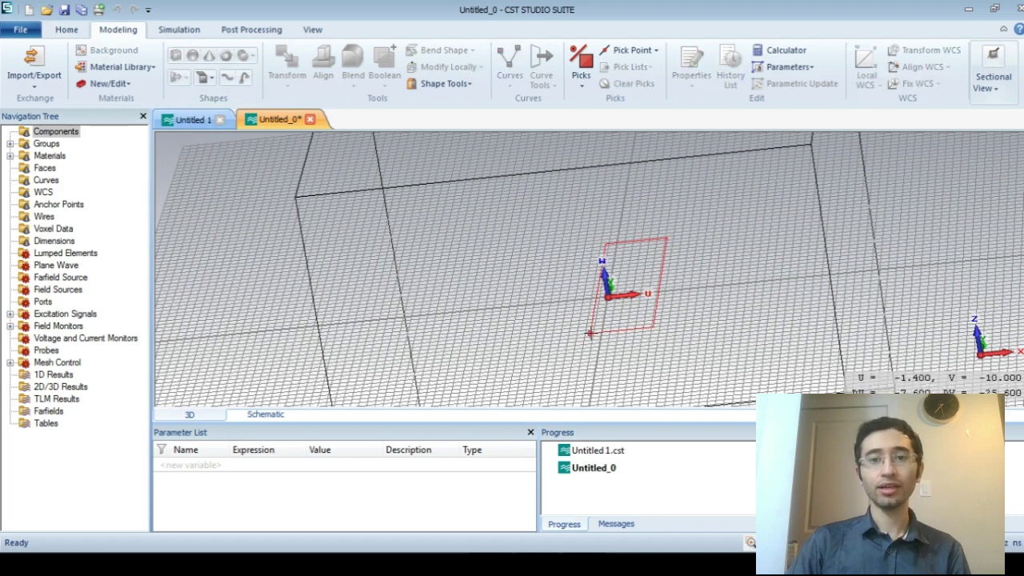
left_click(539, 351)
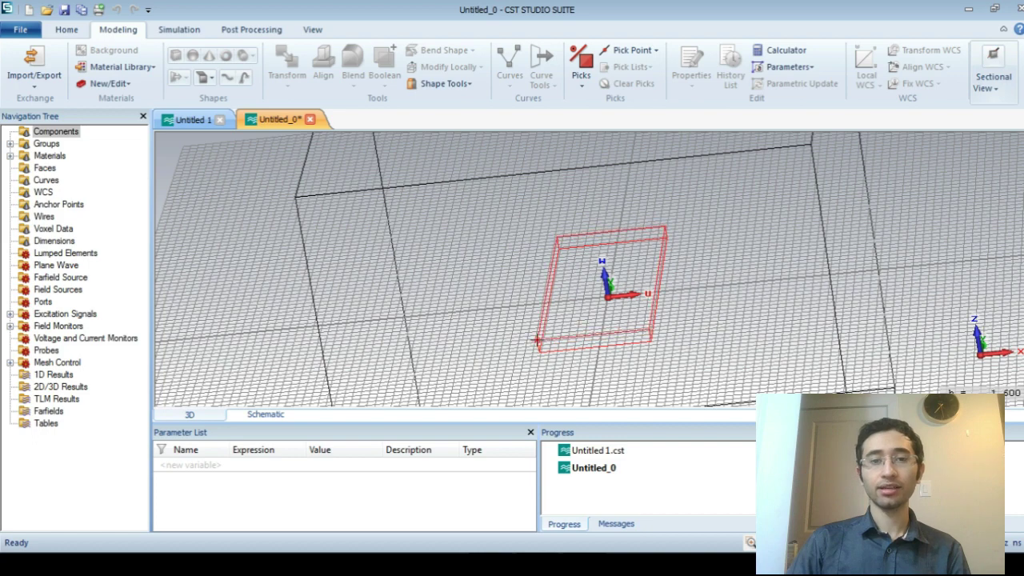
left_click(536, 340)
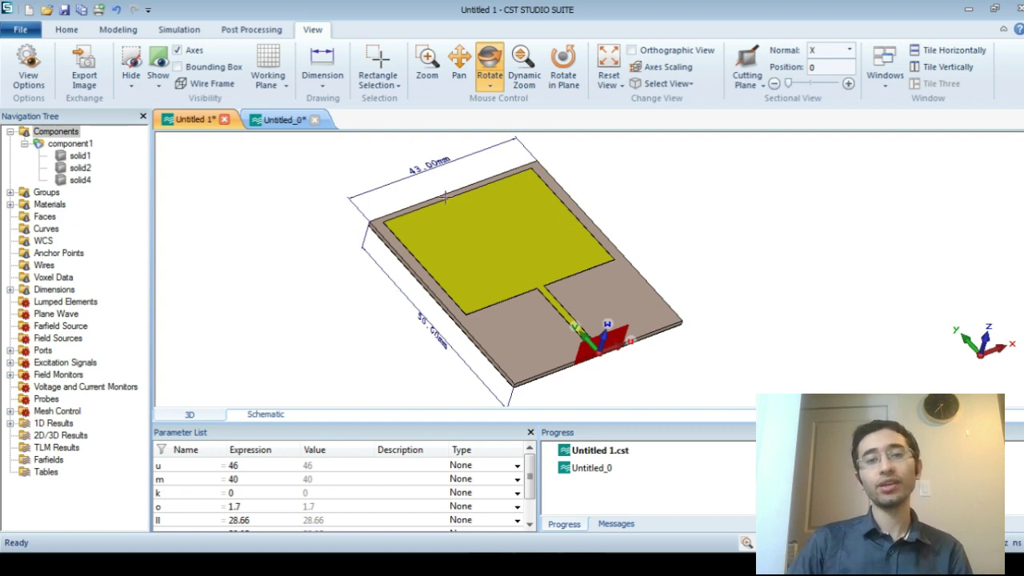
left_click(275, 121)
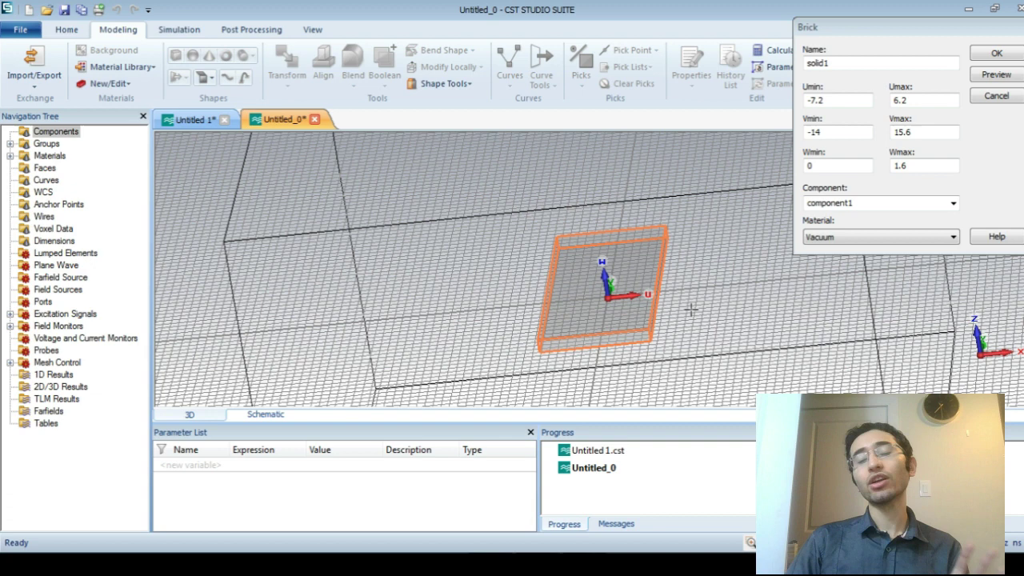
Set the brick's U range to -43/2 through 43/2 and its Vmin to 0.
left_click_drag(846, 98, 808, 100)
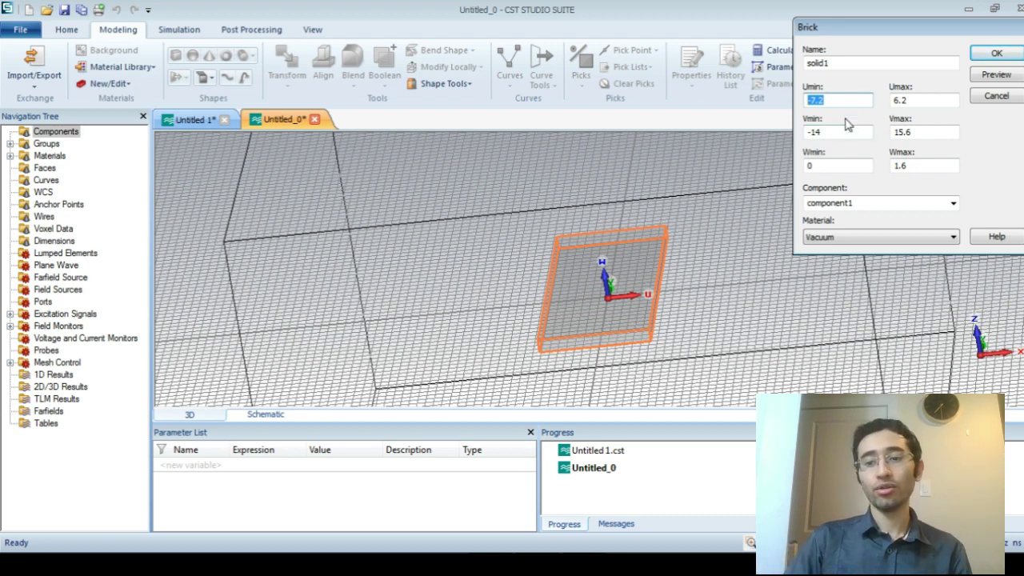
type("-43")
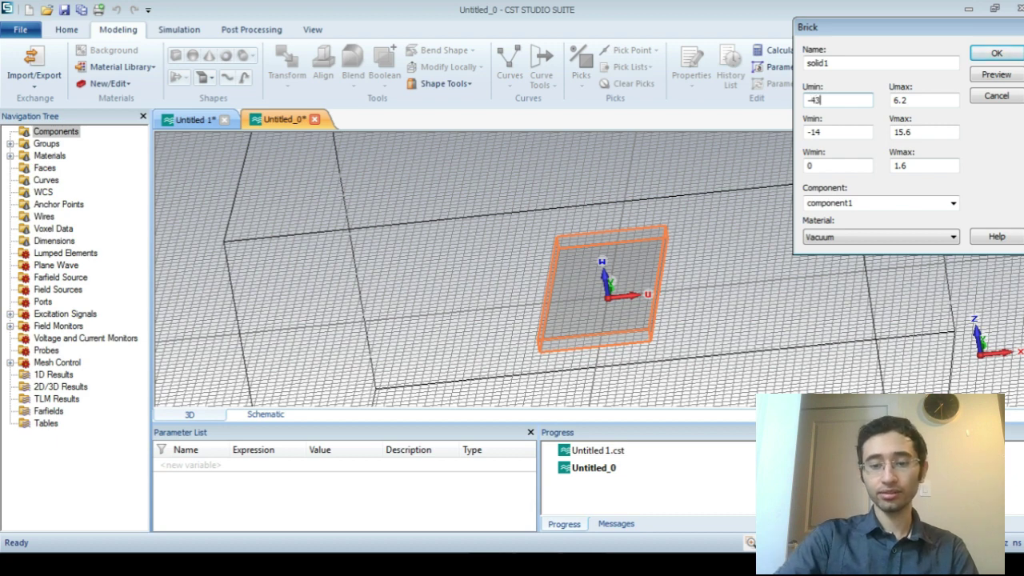
type("/2")
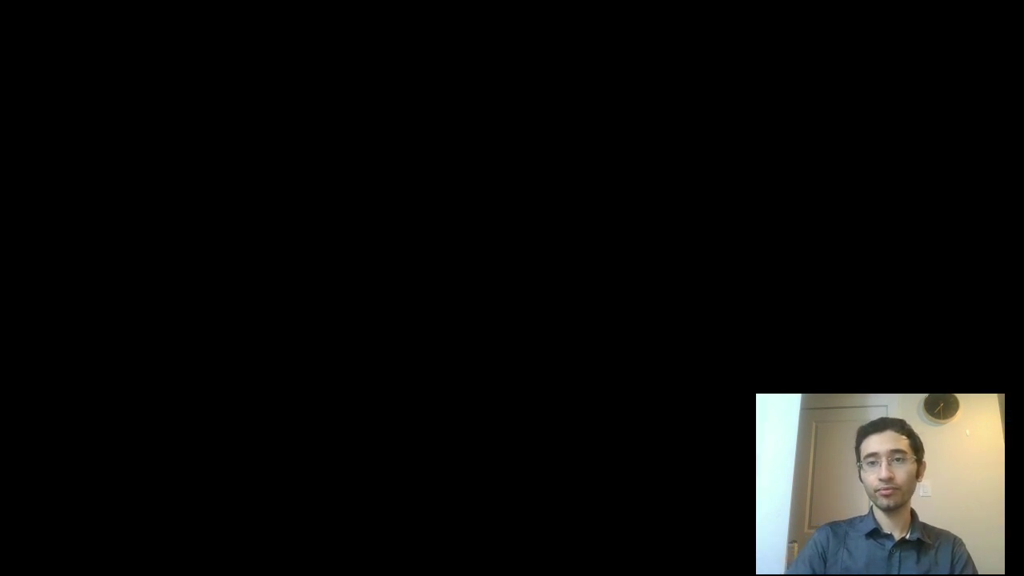
key("Tab")
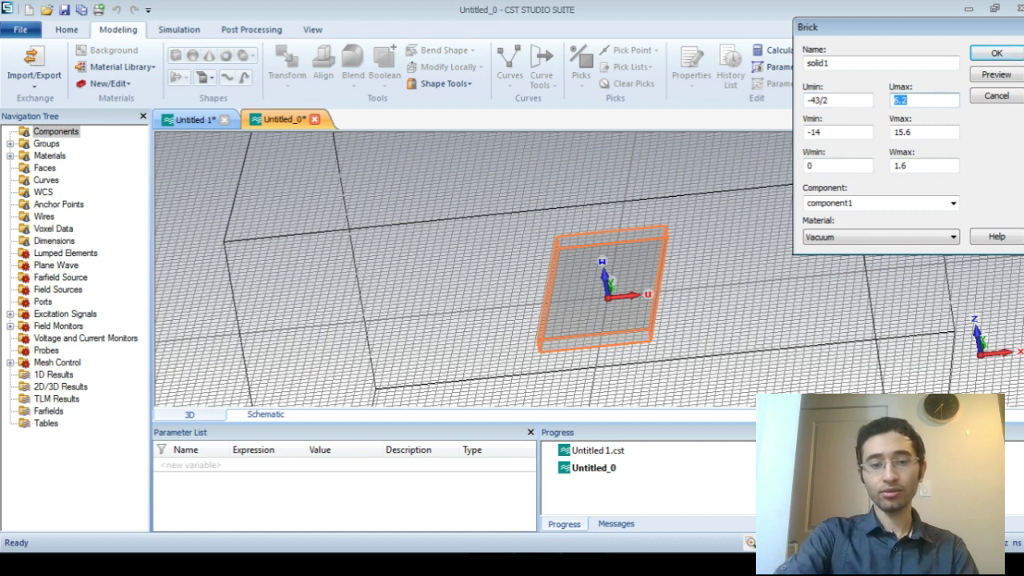
type("43")
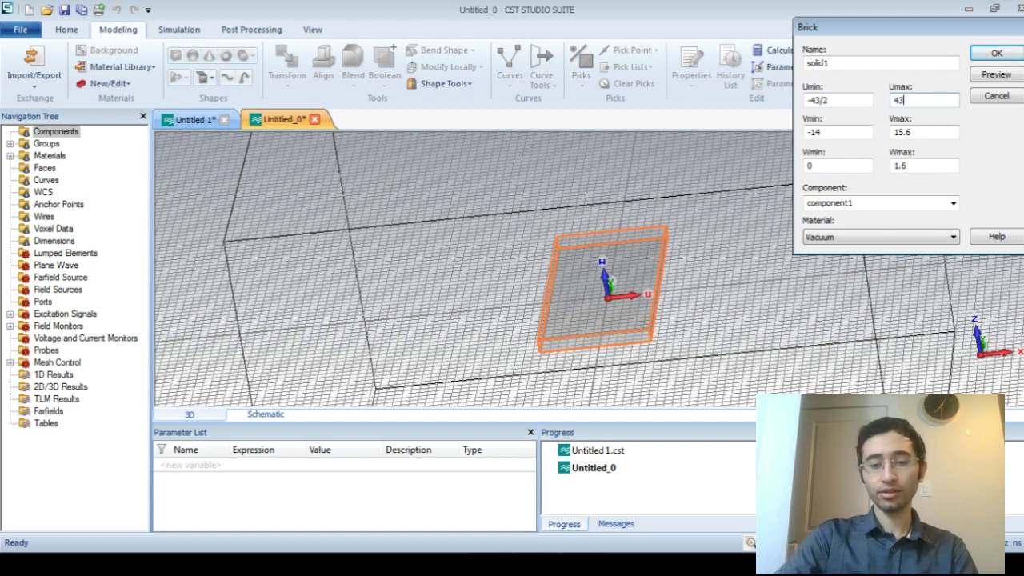
type("/2")
key("Tab")
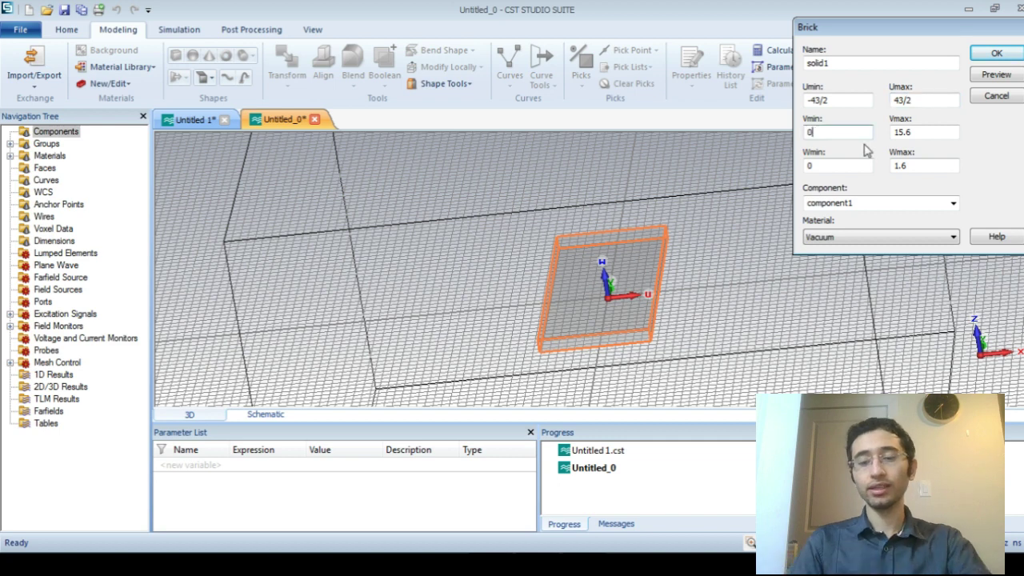
type("0")
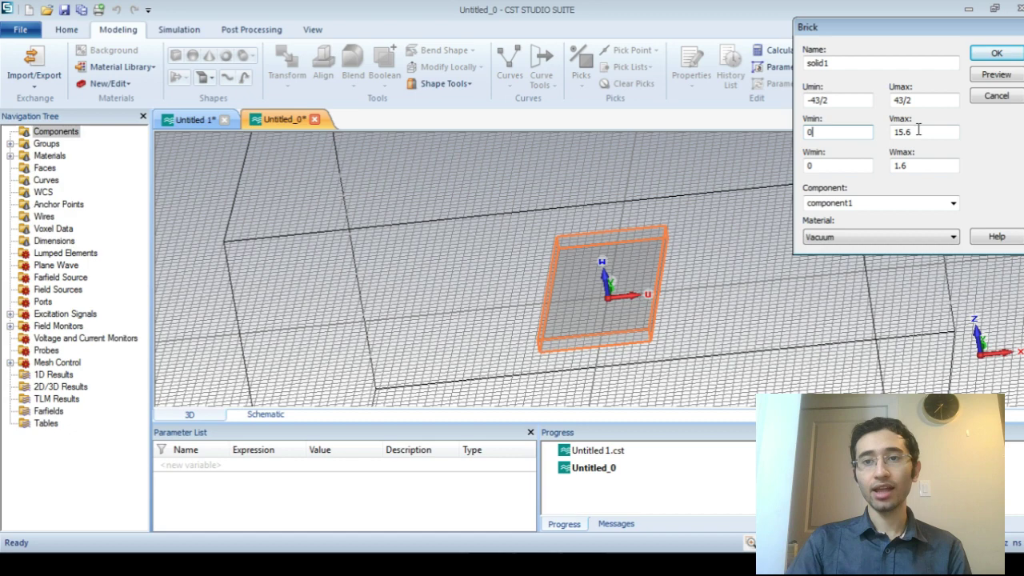
Check the Untitled 1 reference, then set the brick's Vmax to 50.
left_click(189, 120)
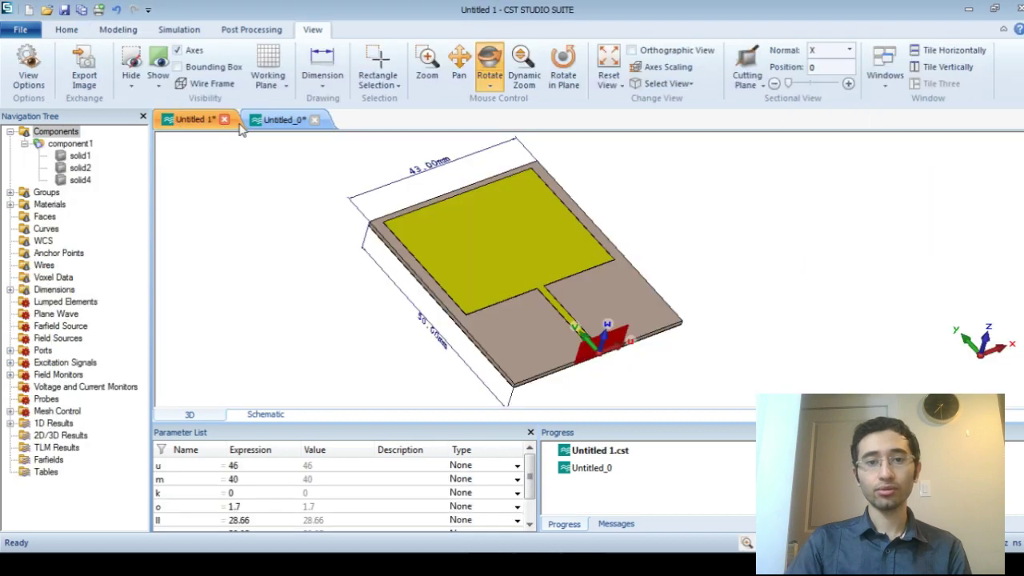
left_click(276, 120)
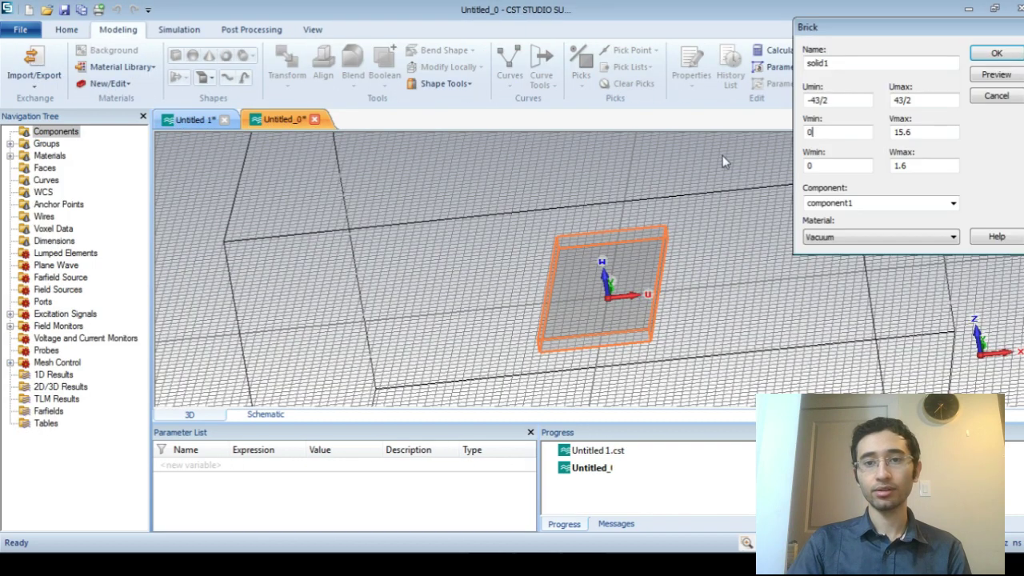
left_click(932, 132)
double_click(883, 132)
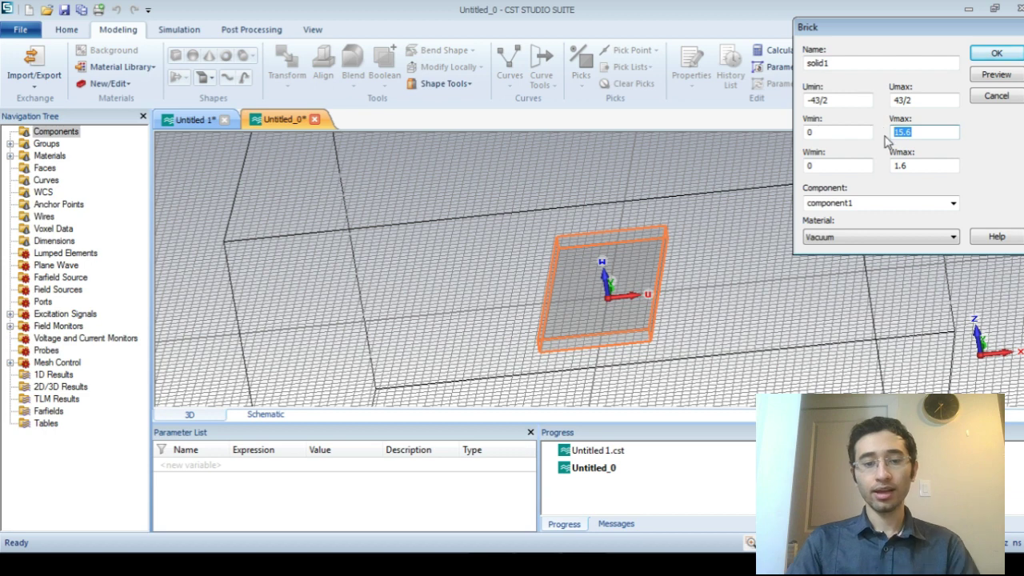
type("50")
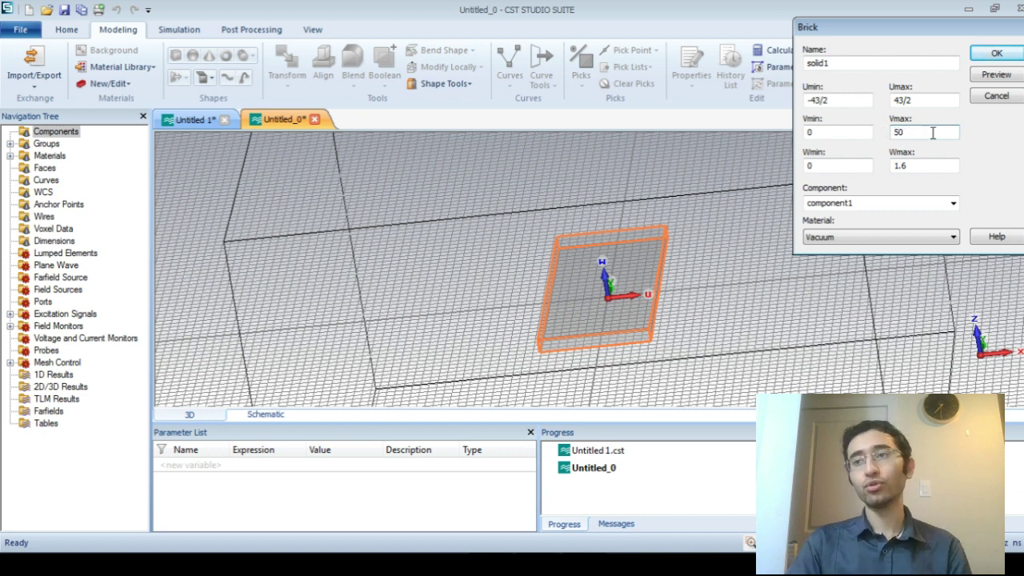
Set the brick's W range from -1 to 0.
left_click(926, 166)
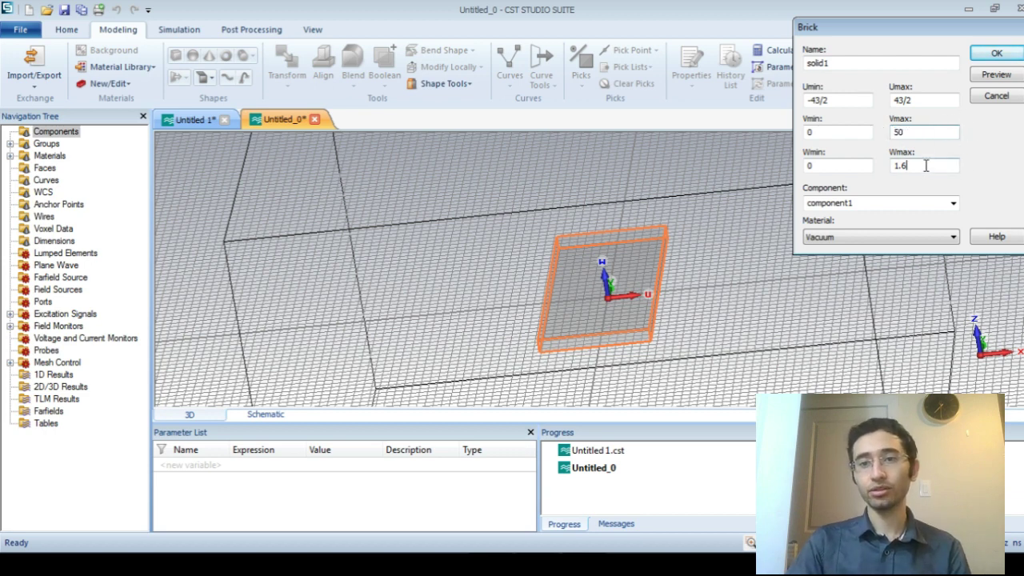
left_click_drag(926, 166, 887, 169)
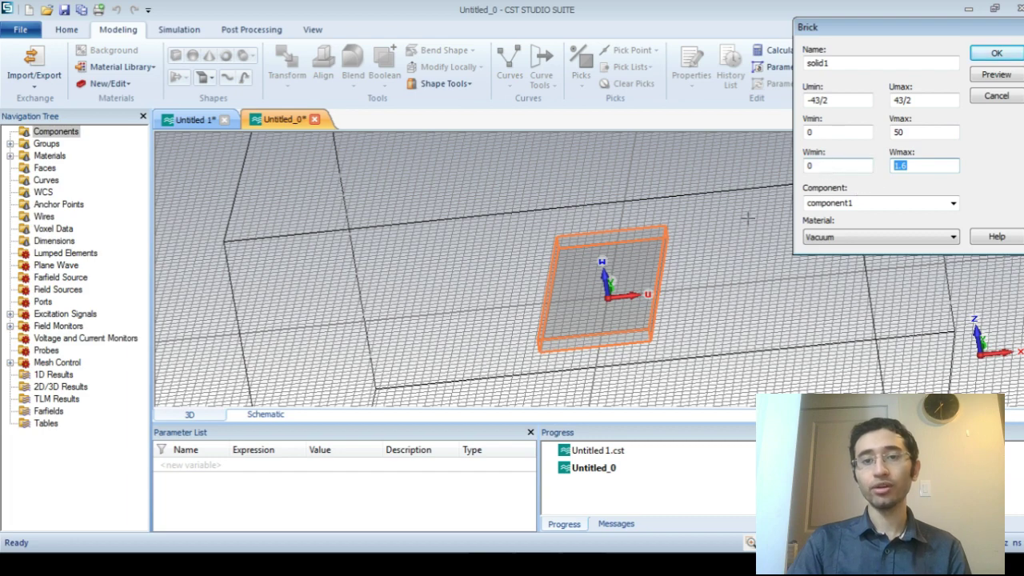
left_click_drag(748, 217, 658, 276)
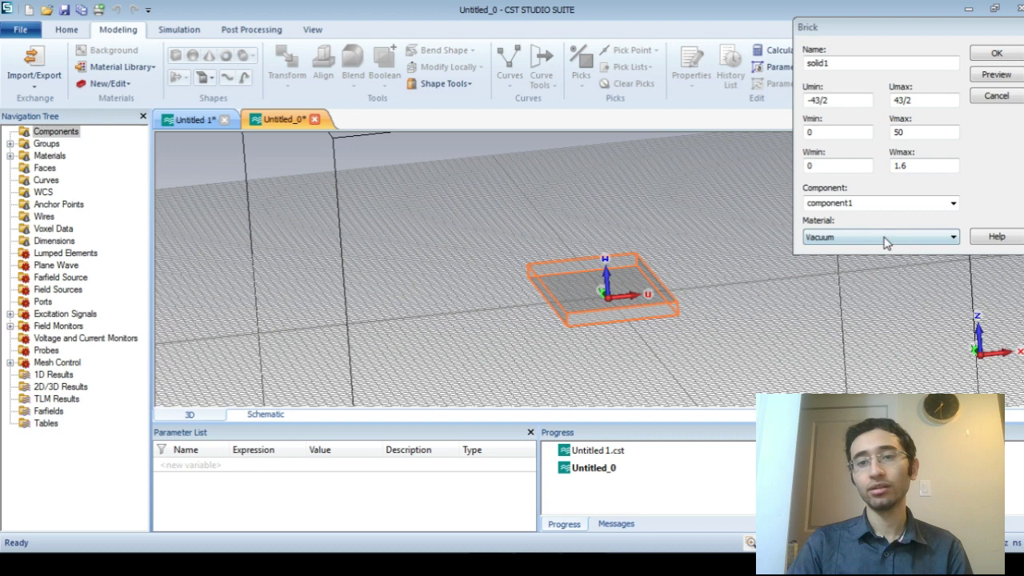
left_click(841, 167)
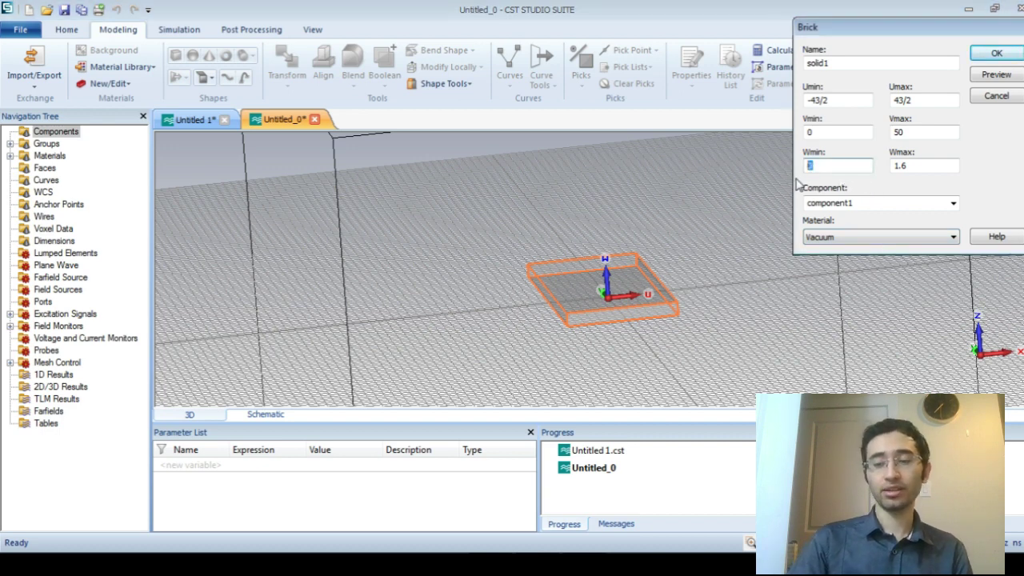
type("-1")
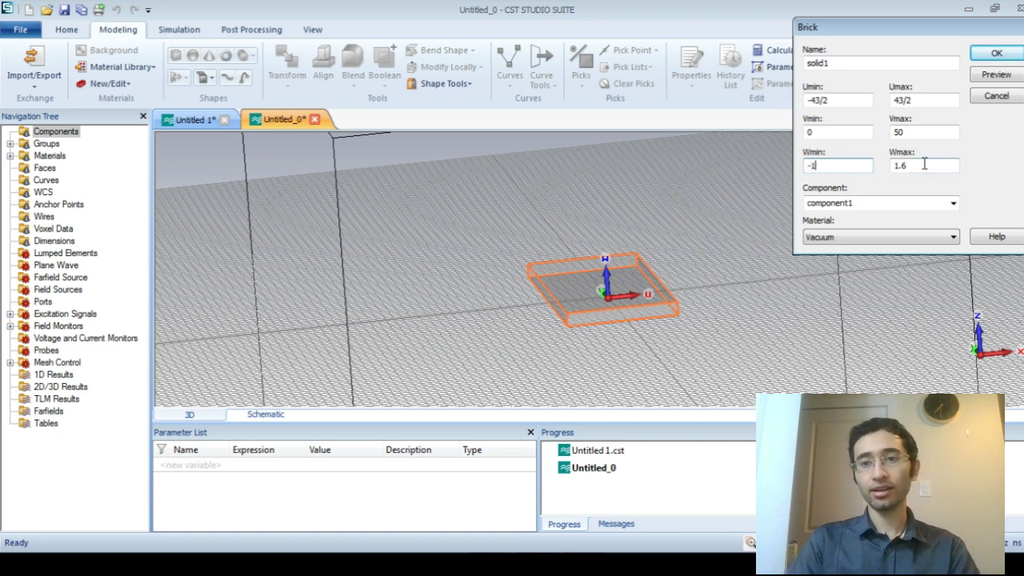
key("Tab")
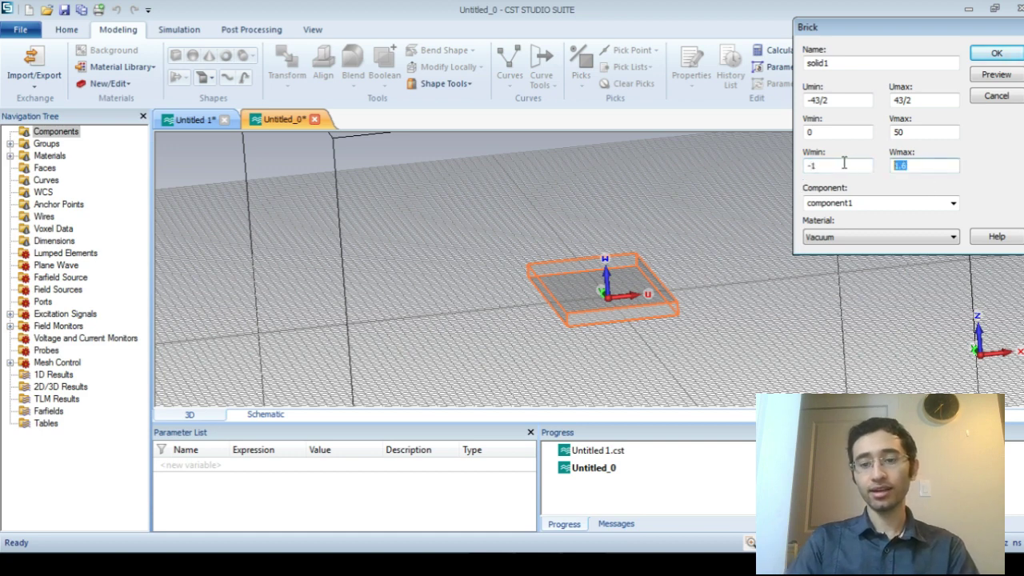
type("0")
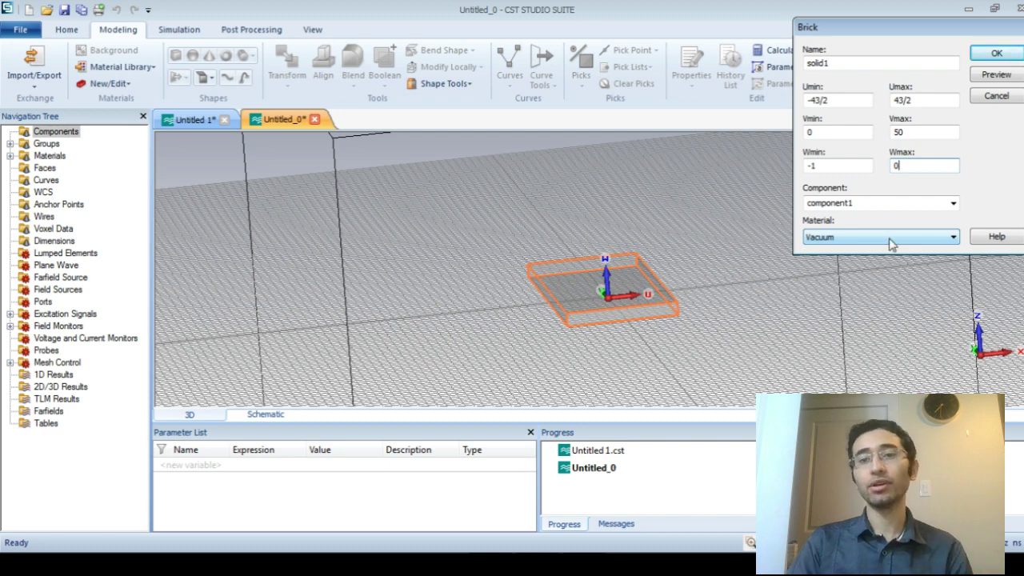
left_click(920, 240)
Load FR-4 (lossy) from the material library as solid1's material and preview the 43 × 50 substrate.
left_click(921, 240)
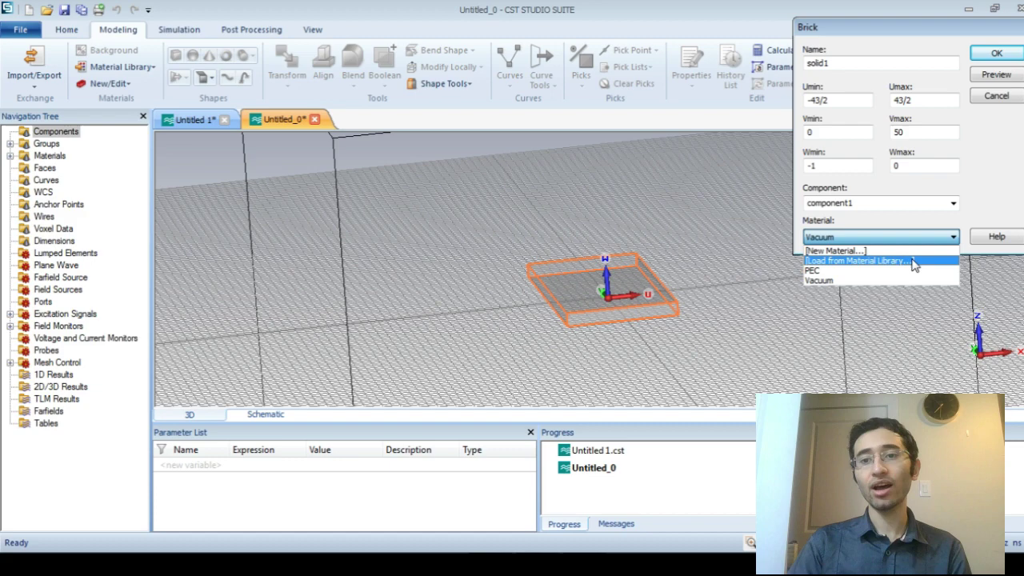
left_click(915, 262)
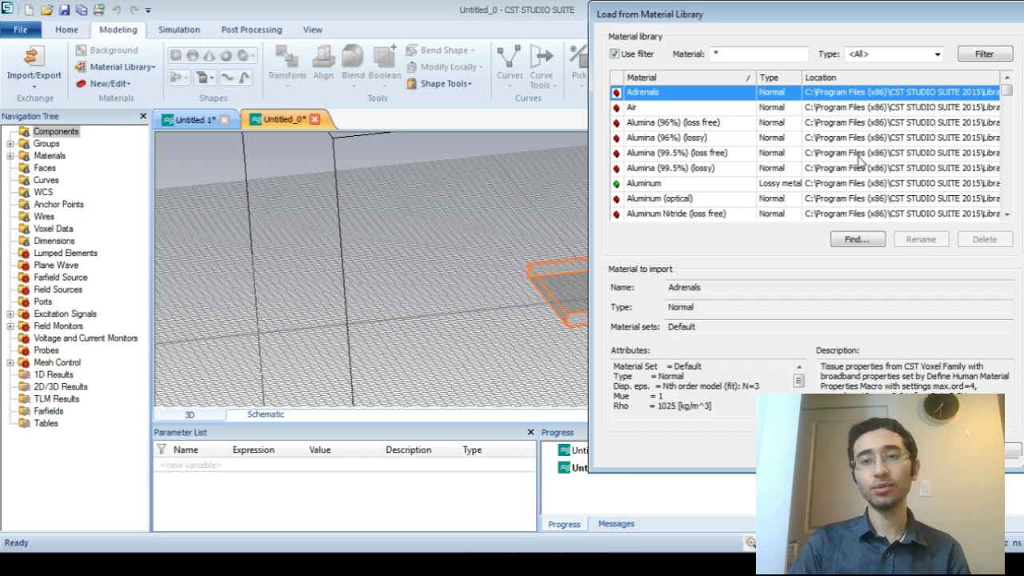
left_click(858, 154)
scroll(836, 148, "down", 3)
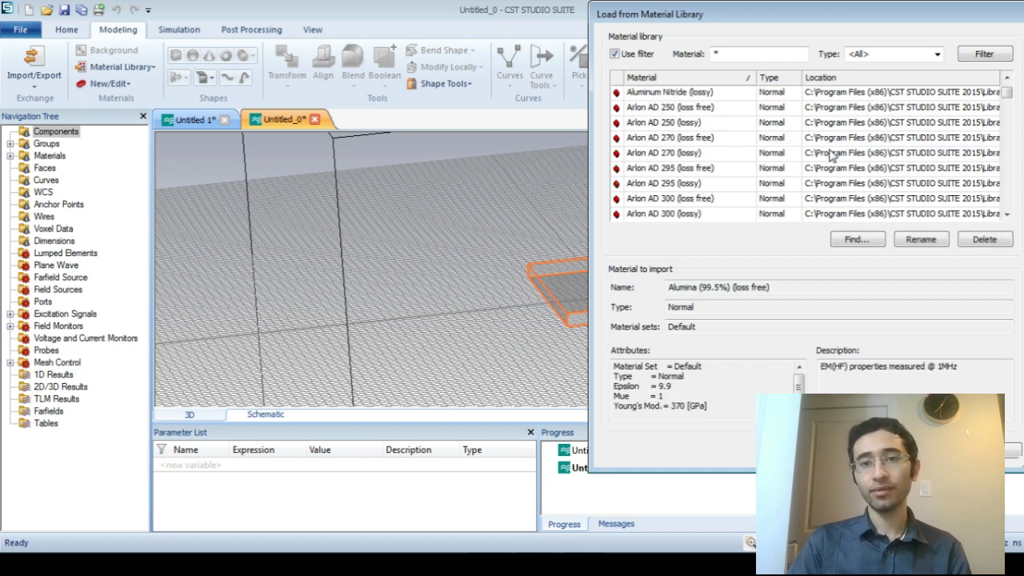
scroll(832, 156, "down", 5)
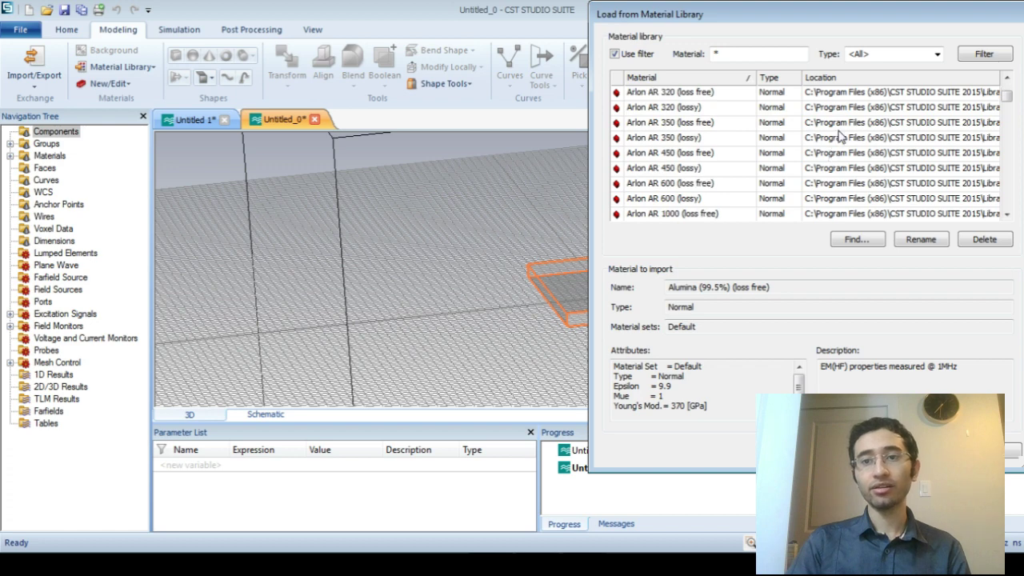
scroll(840, 144, "down", 2)
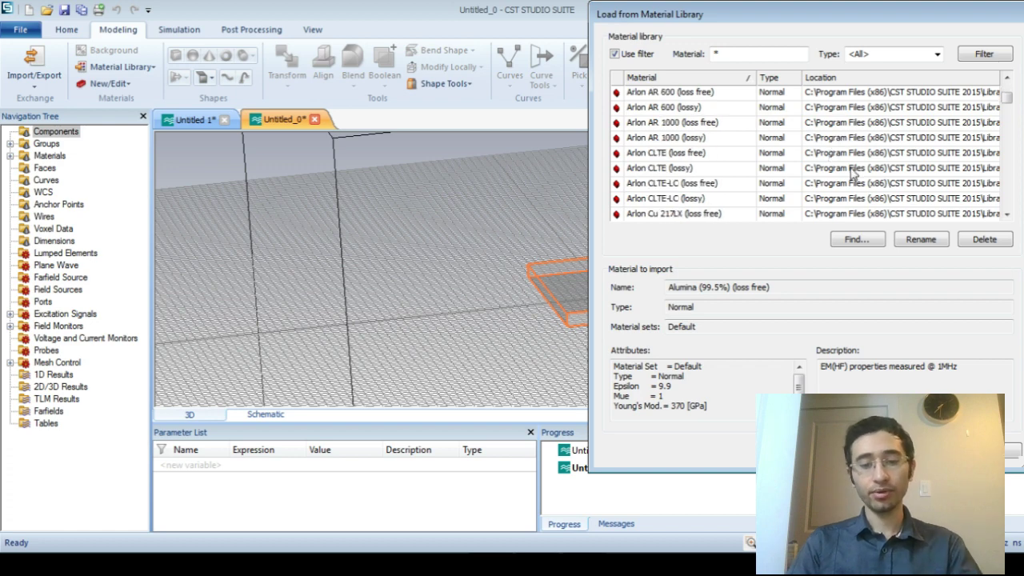
scroll(840, 184, "down", 15)
left_click(824, 197)
scroll(816, 189, "down", 2)
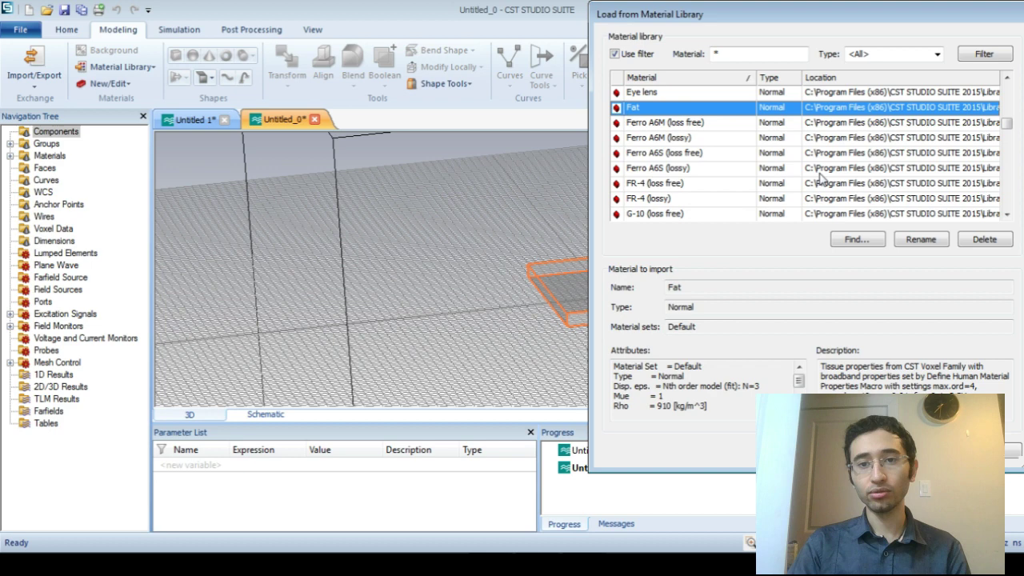
scroll(696, 160, "up", 1)
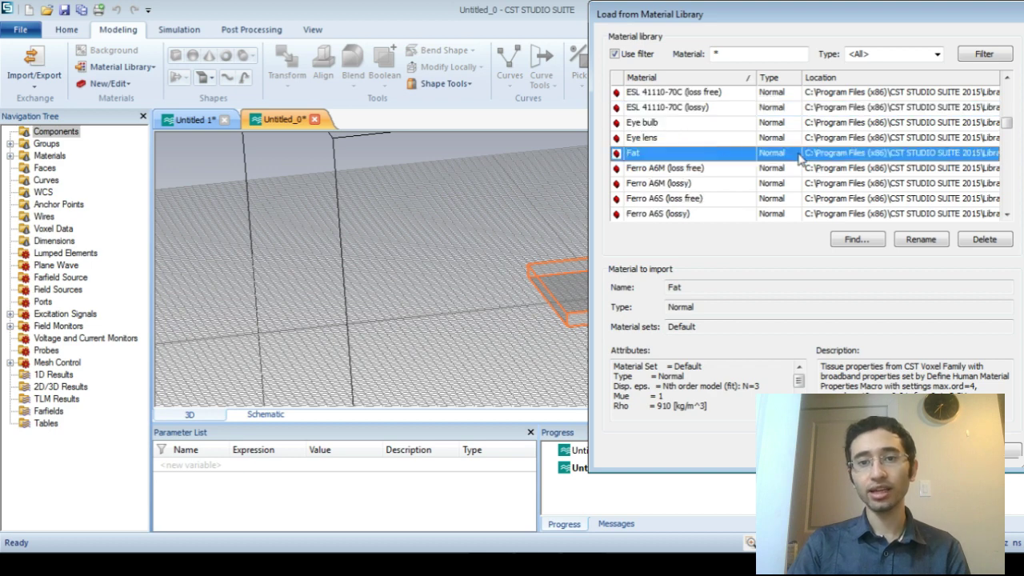
scroll(714, 148, "down", 2)
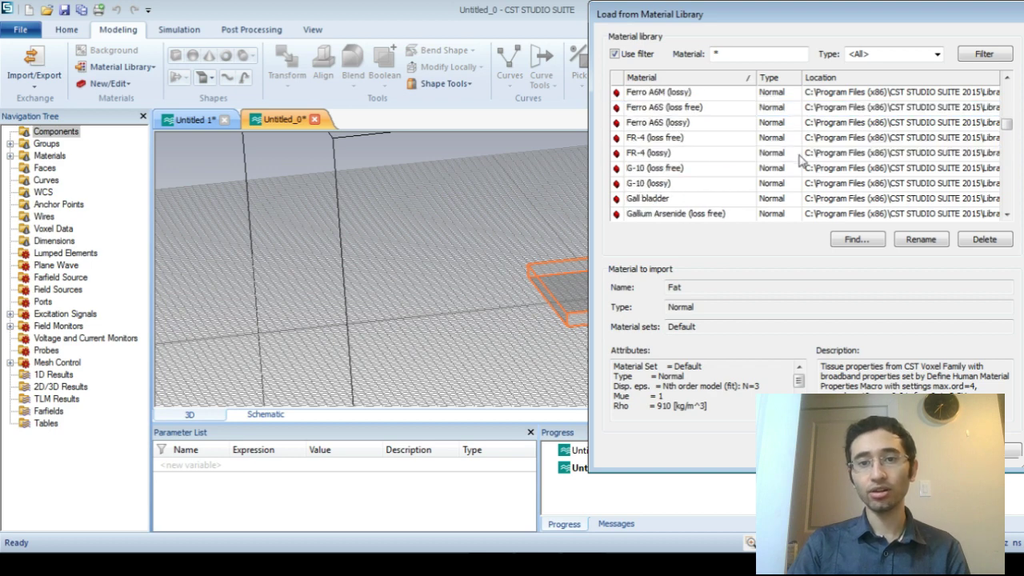
left_click(713, 156)
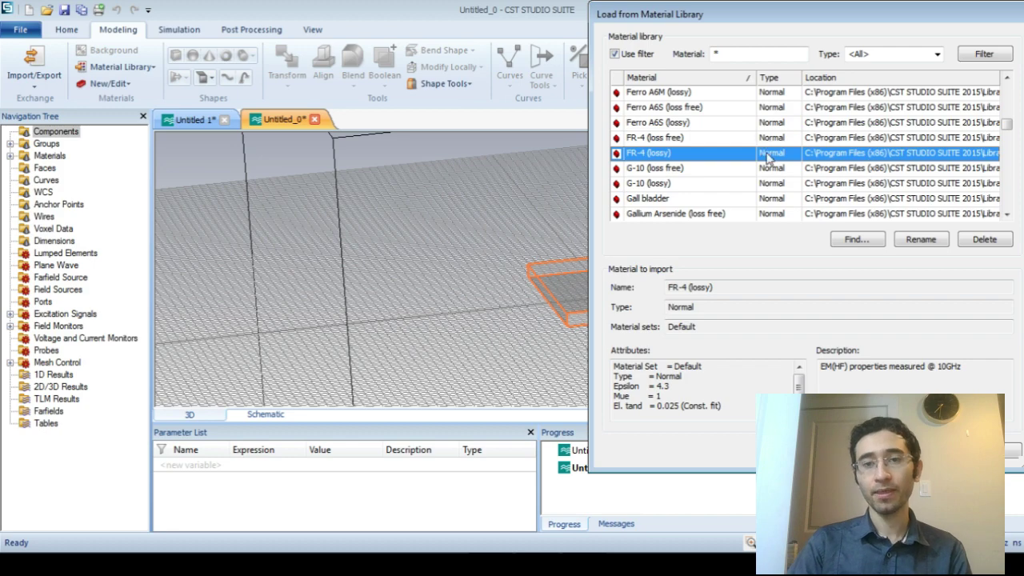
key("Return")
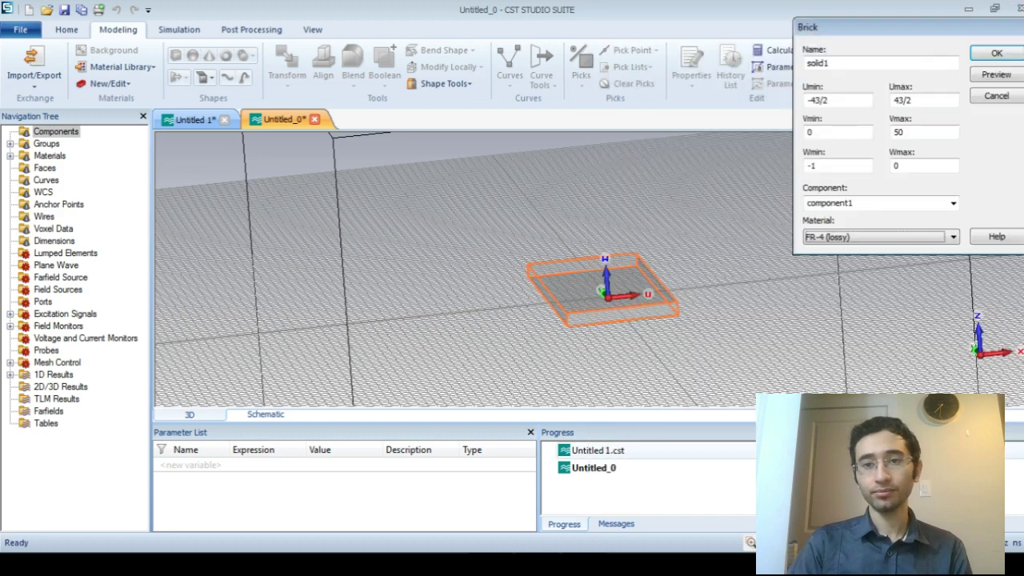
left_click(989, 77)
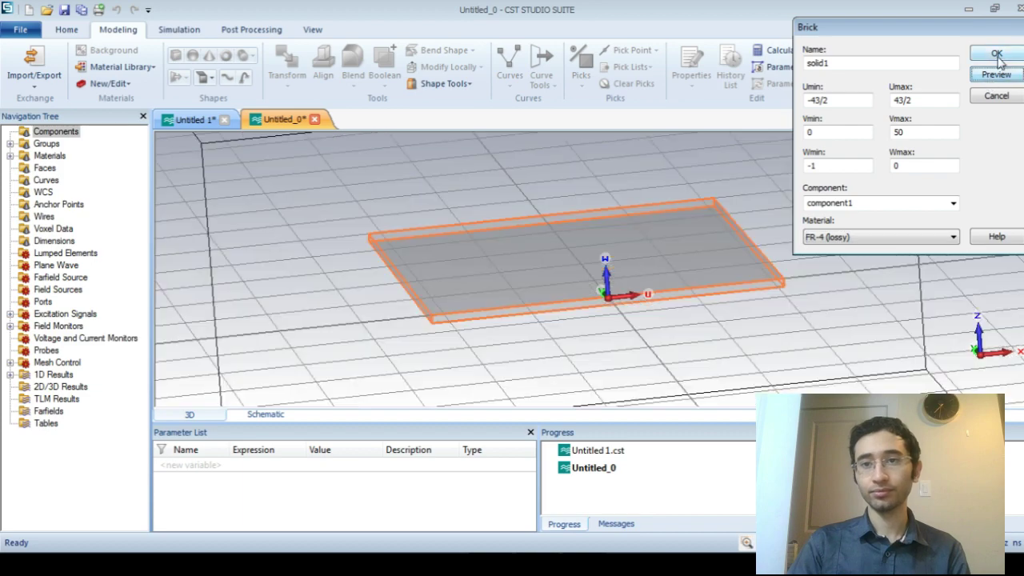
Create the FR-4 substrate, then begin a new brick with a corner near its front edge's middle.
left_click(999, 53)
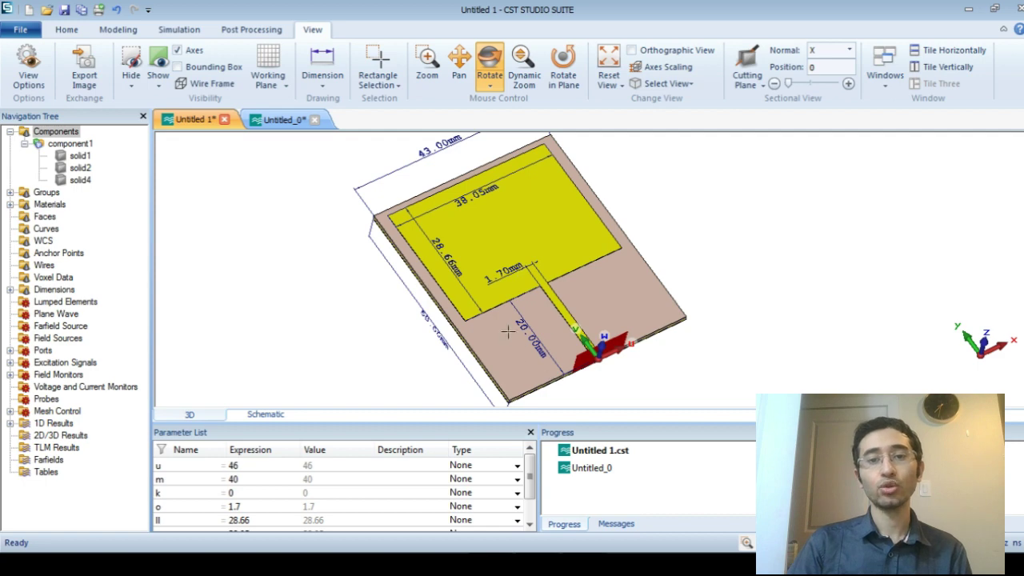
left_click(283, 119)
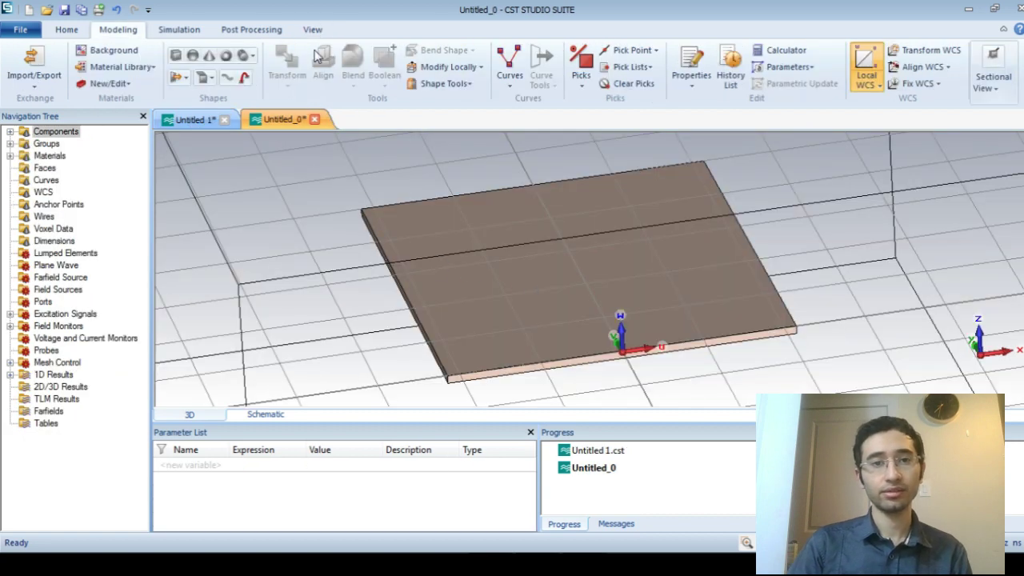
left_click(176, 55)
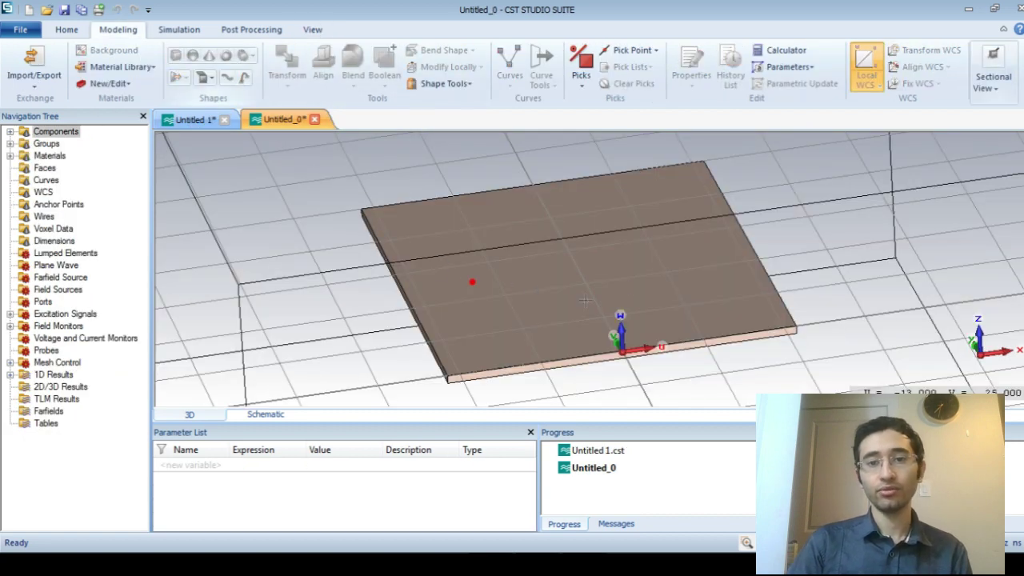
left_click(631, 256)
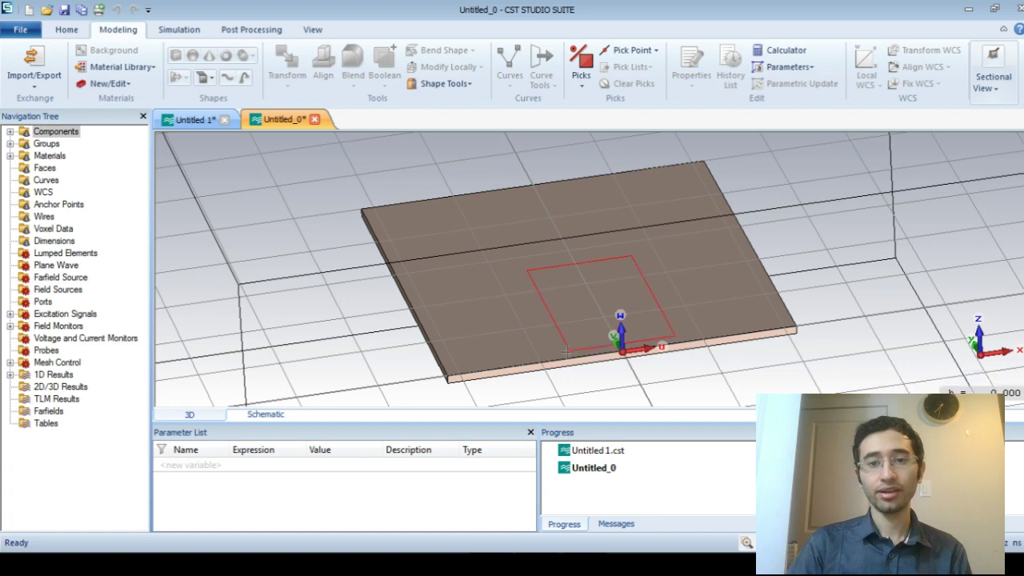
Finish the second brick's base and height, then set its U range to −1.7/2 through 1.7/2.
left_click(566, 351)
left_click(571, 343)
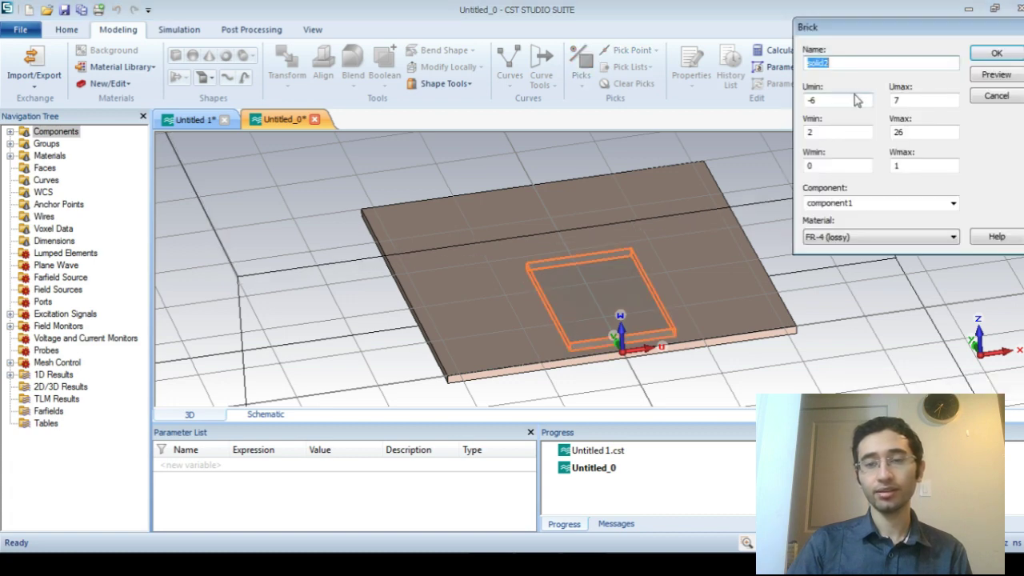
key("Tab")
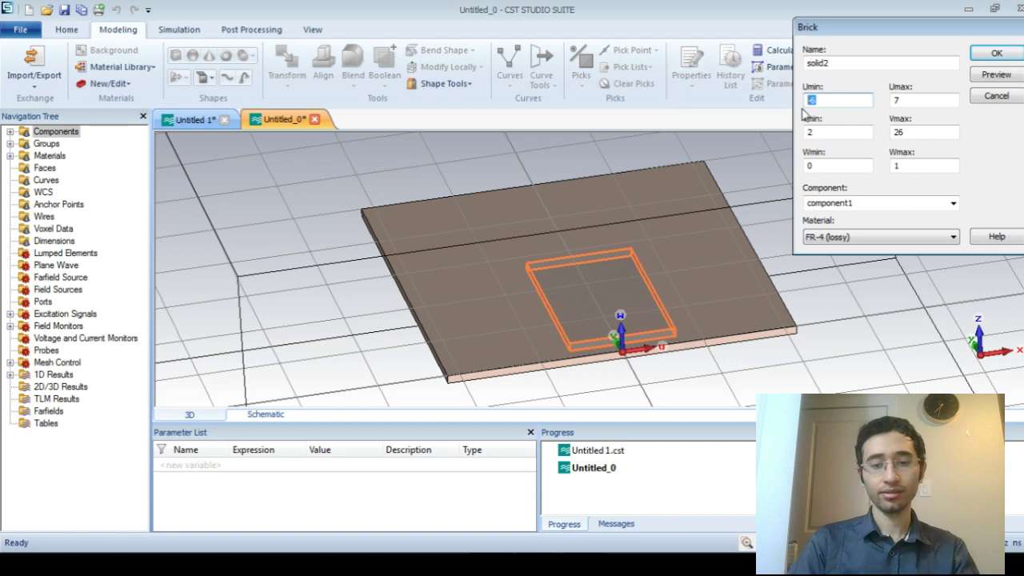
type("-1.")
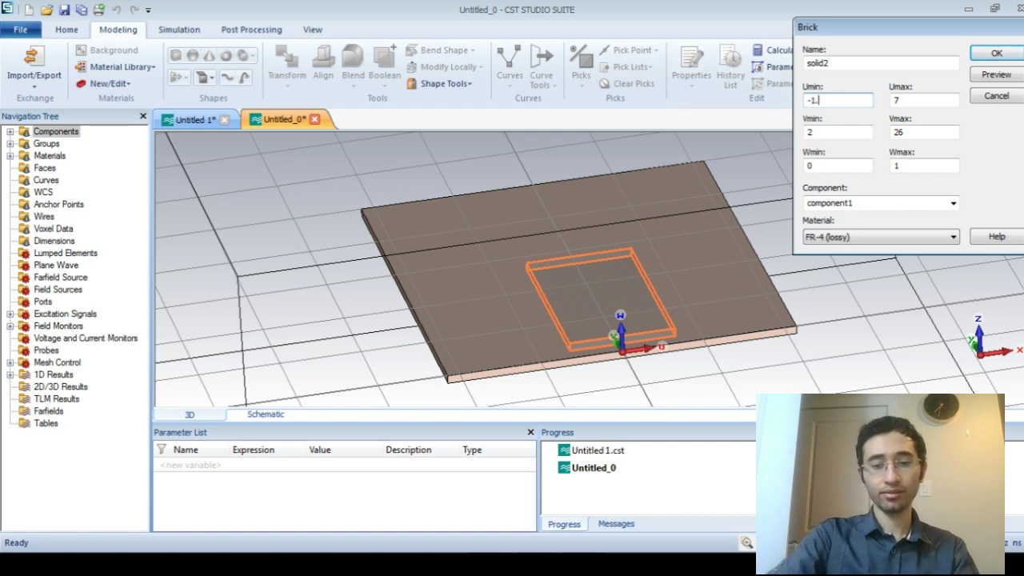
type("7/2")
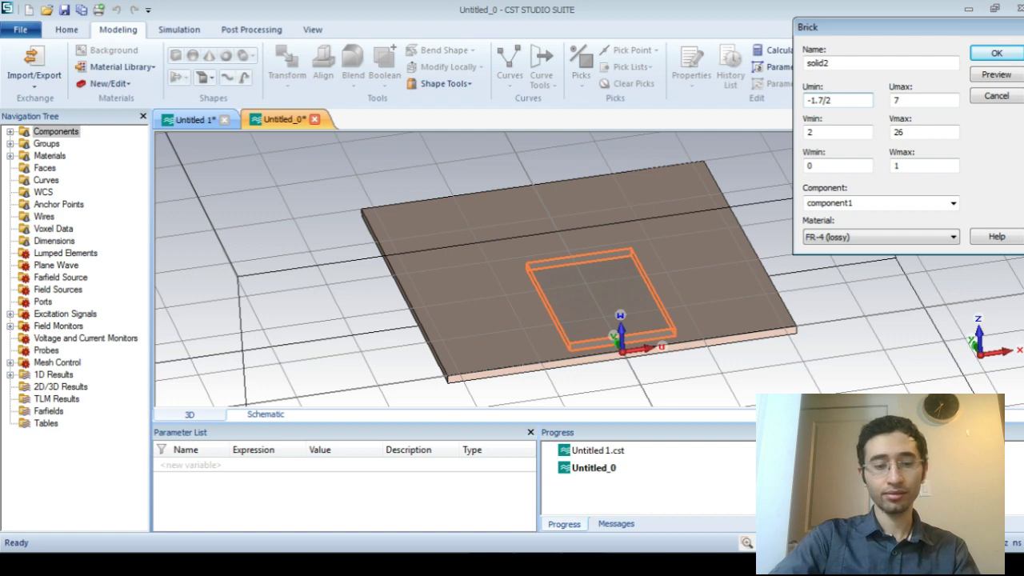
key("Tab")
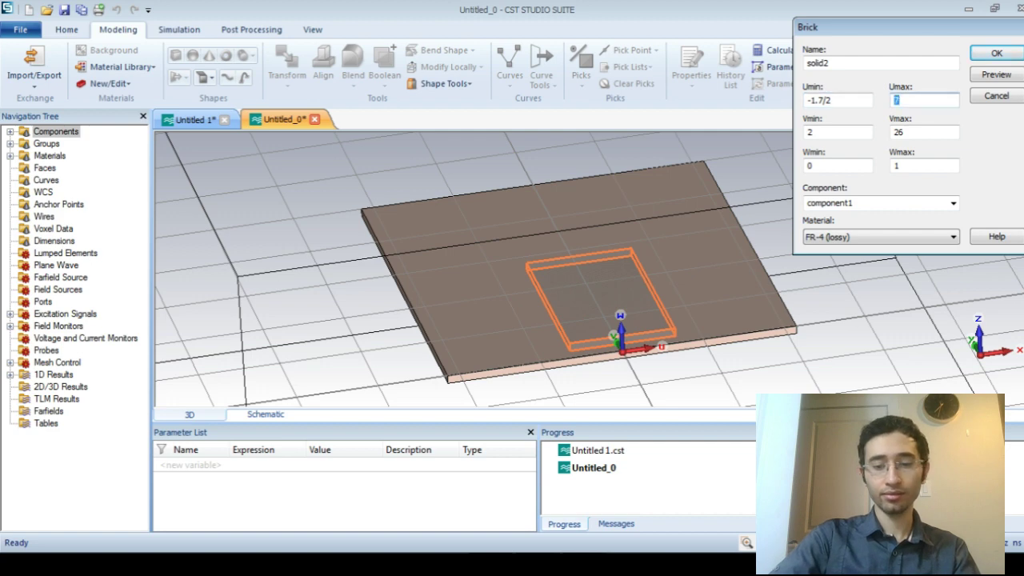
type("1.7")
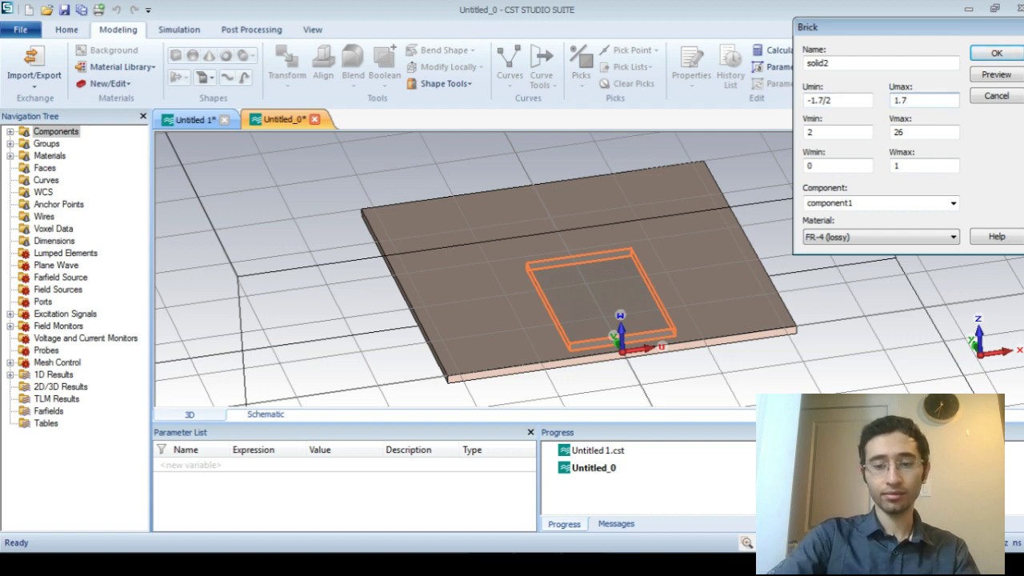
type("/")
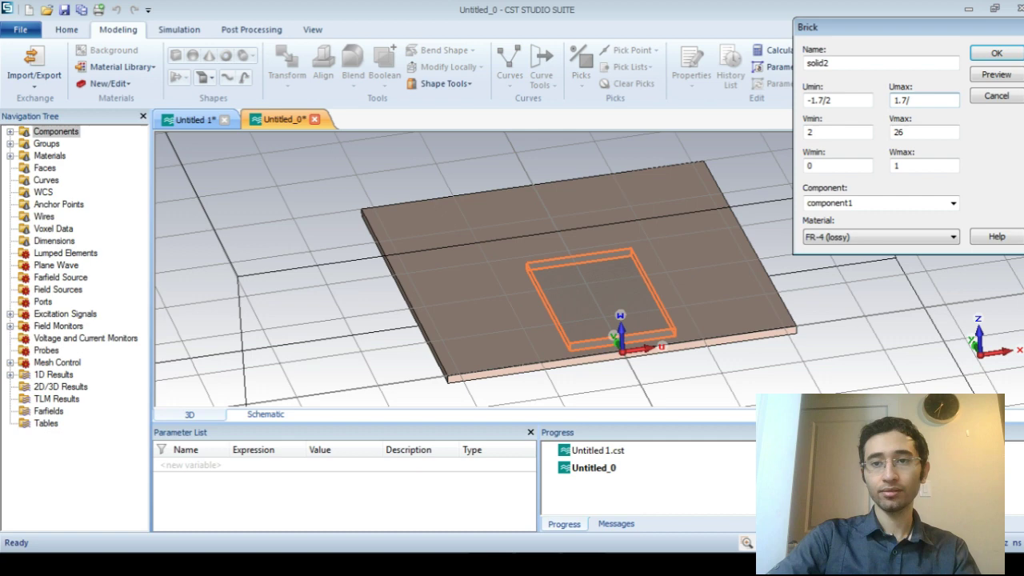
type("2")
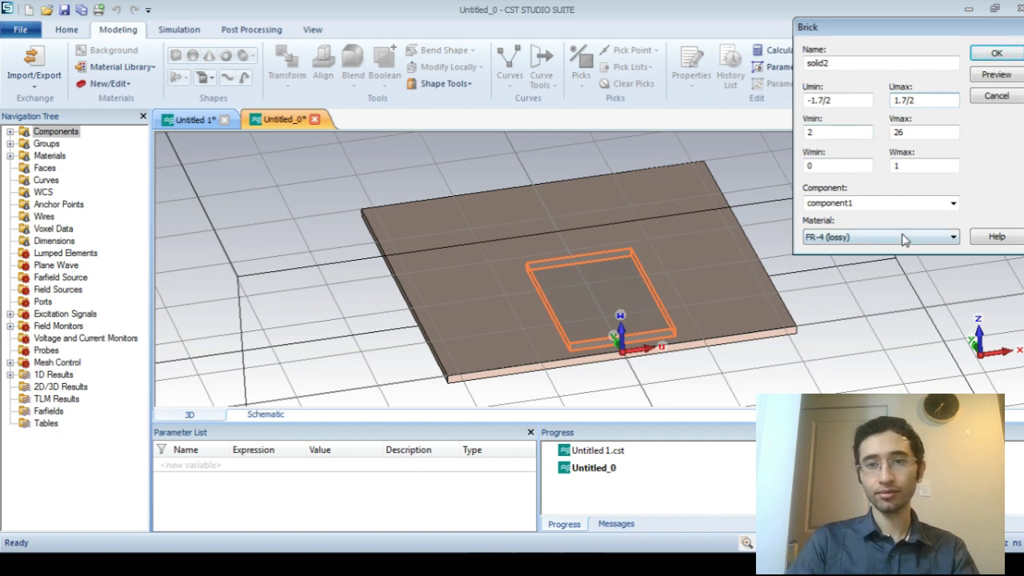
Set the strip's V range to 0–20 and its Wmax to 0.1.
key("Tab")
type("0")
key("Tab")
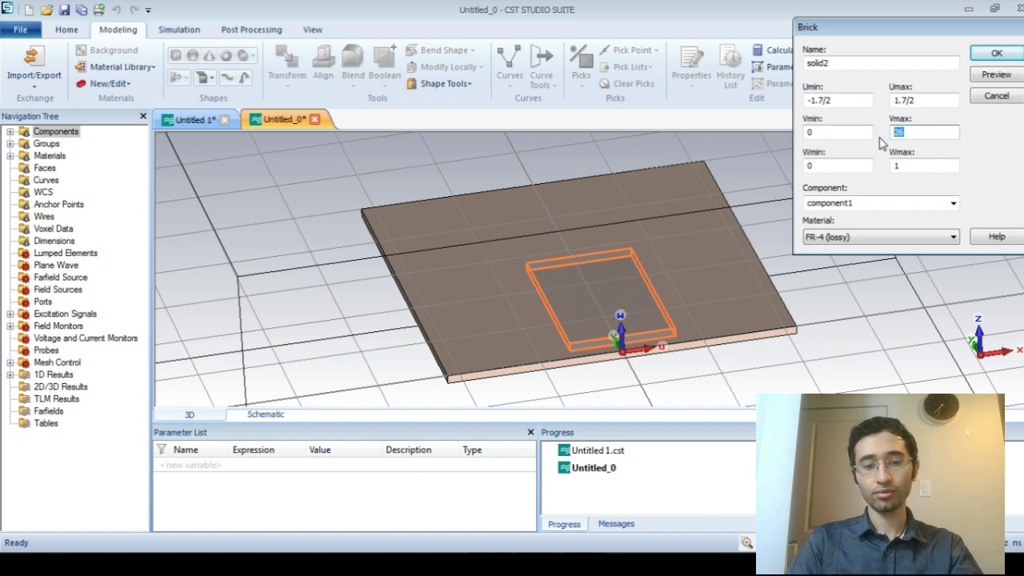
type("20")
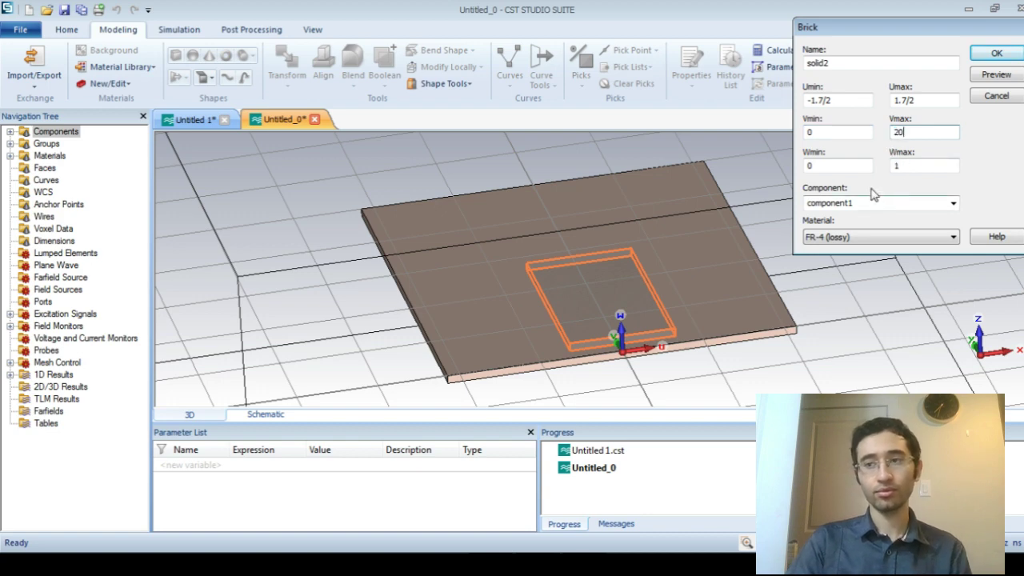
left_click(832, 168)
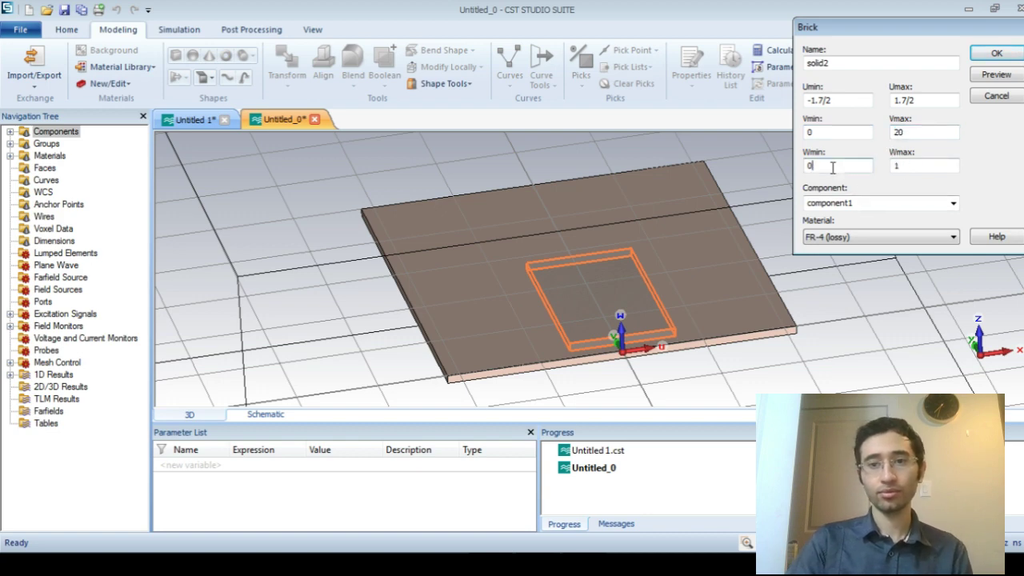
left_click(932, 166)
type("0.1")
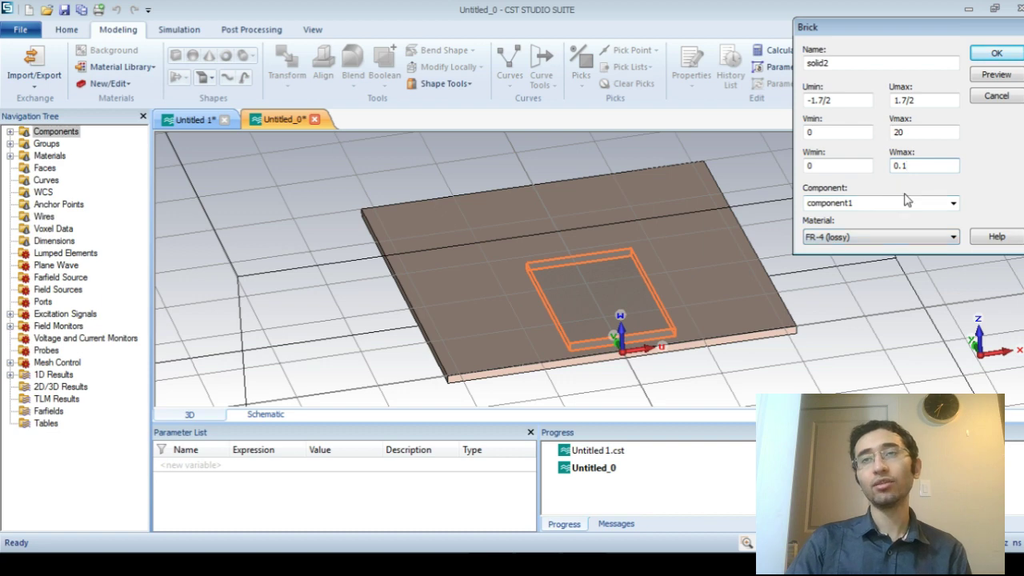
Assign Copper (annealed) from the material library to solid2, preview it, and create the feedline.
left_click(924, 240)
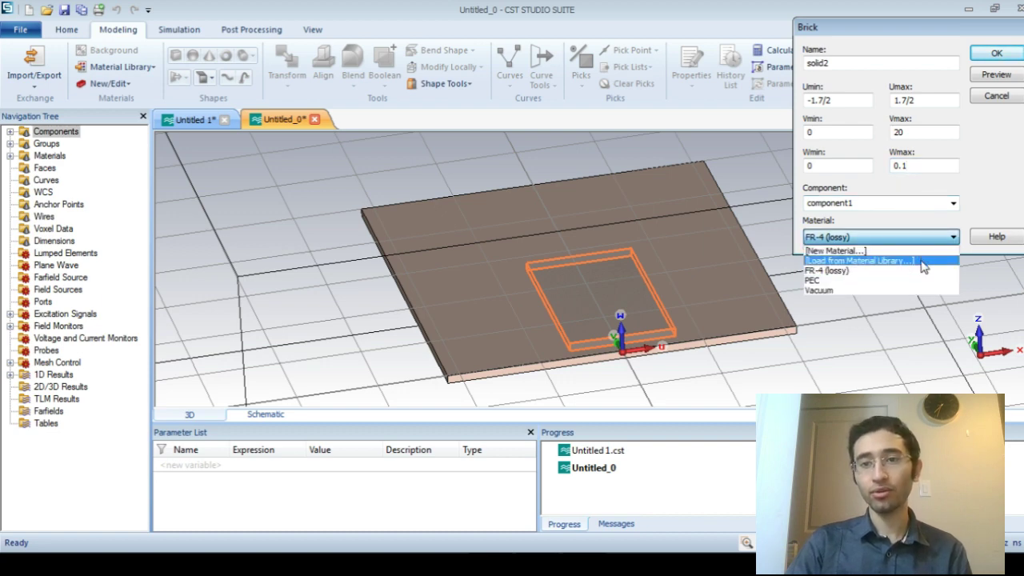
left_click(924, 266)
left_click(770, 139)
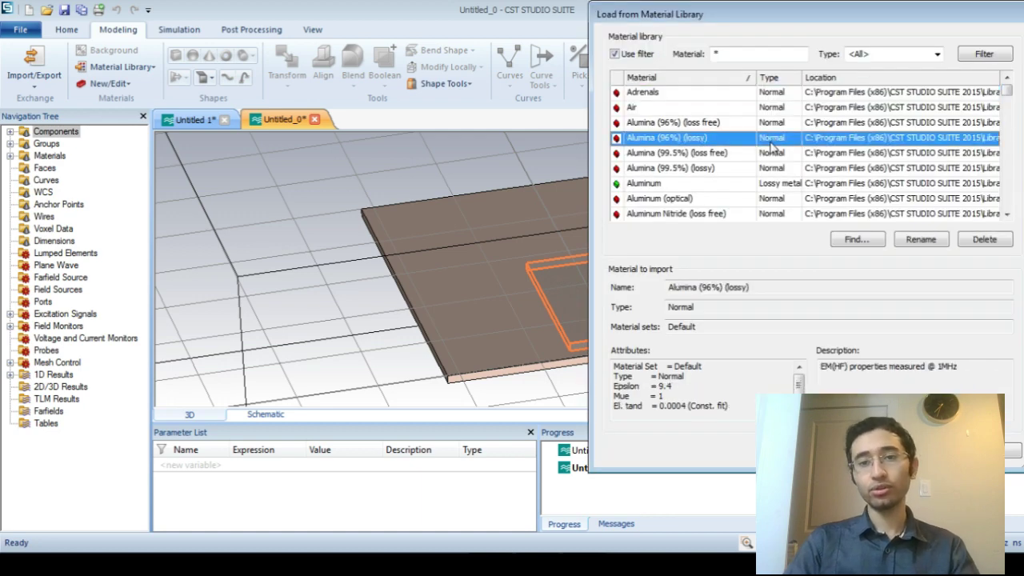
key("c")
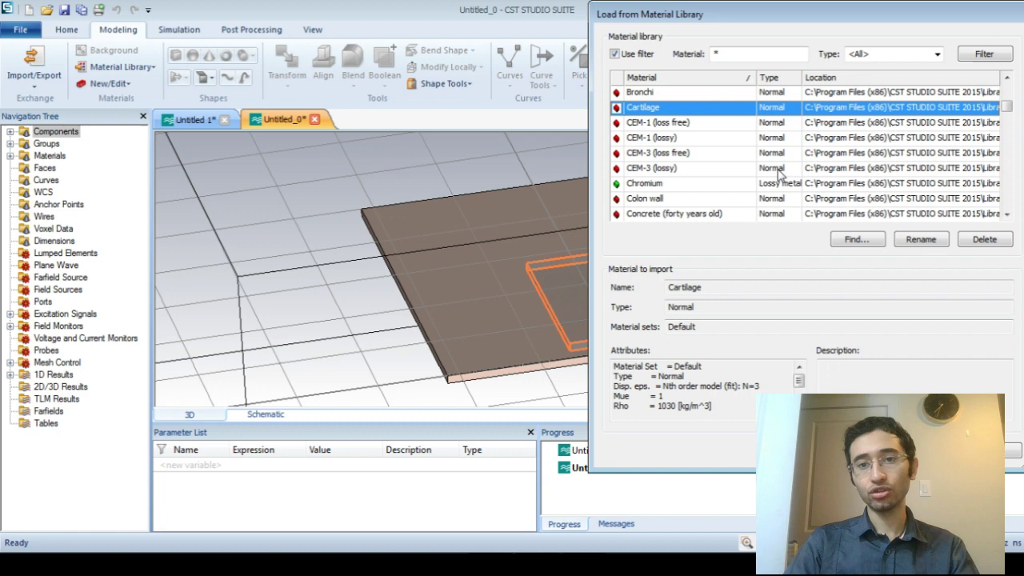
scroll(776, 170, "down", 2)
scroll(780, 174, "up", 1)
scroll(778, 172, "down", 3)
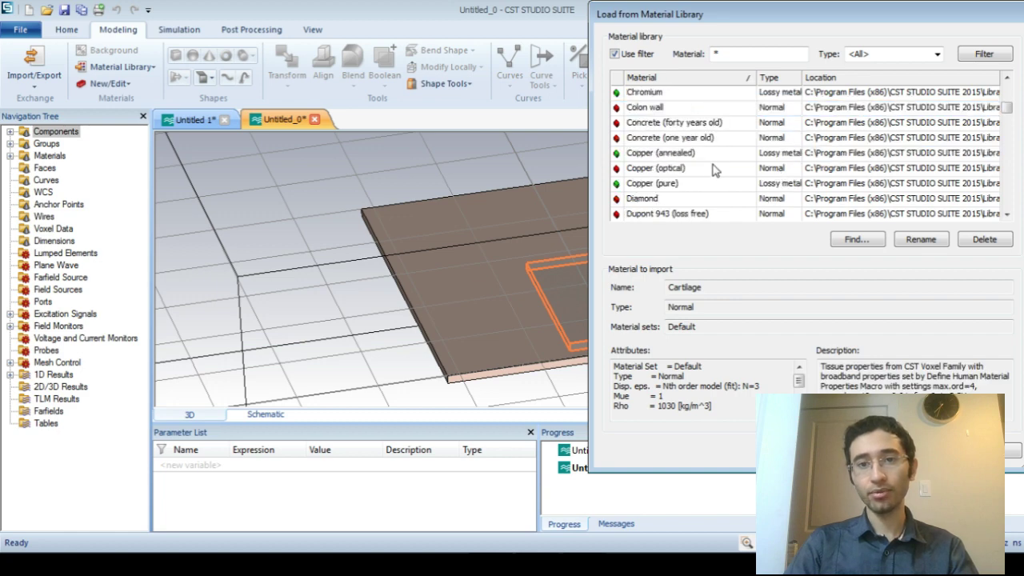
double_click(715, 152)
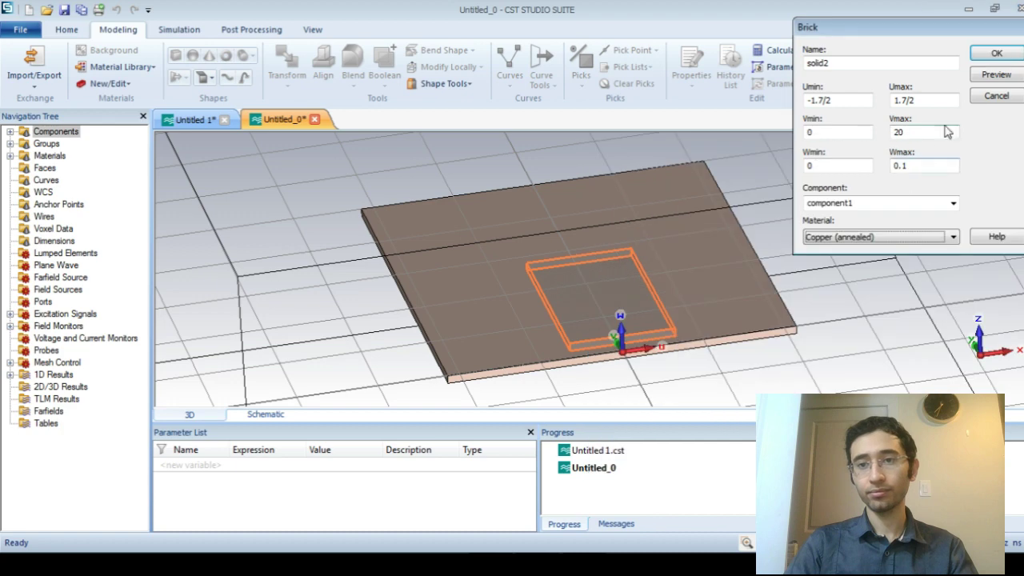
left_click(992, 75)
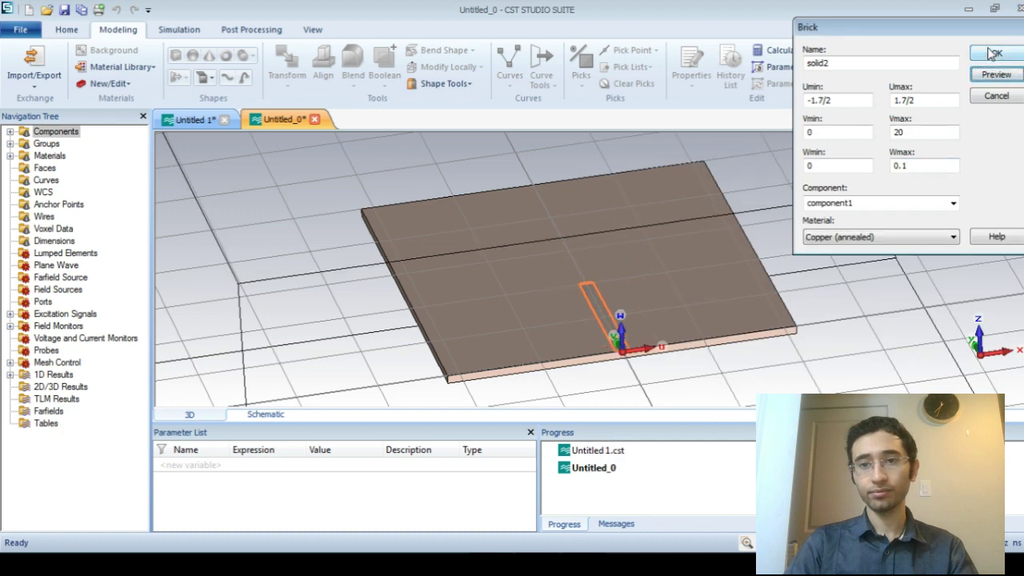
left_click(994, 53)
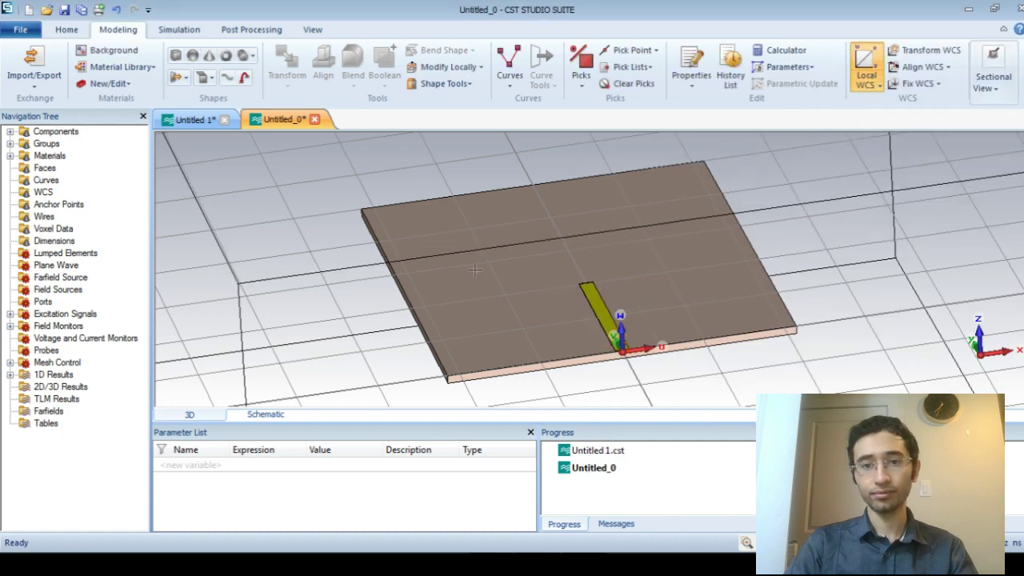
Compare with the Untitled 1 reference antenna and sketch a new patch brick above the feedline in Untitled_0.
left_click(199, 126)
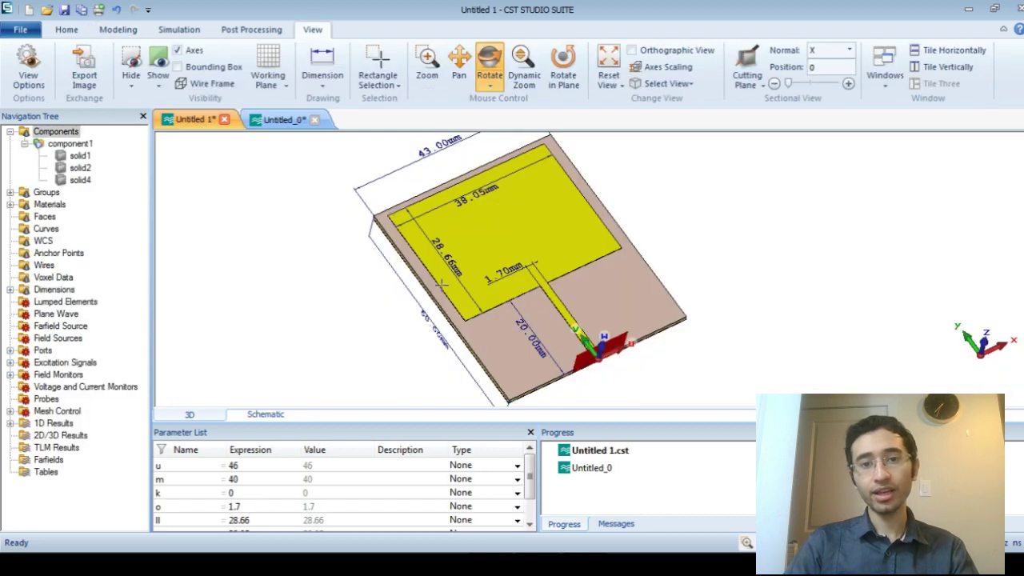
left_click(282, 120)
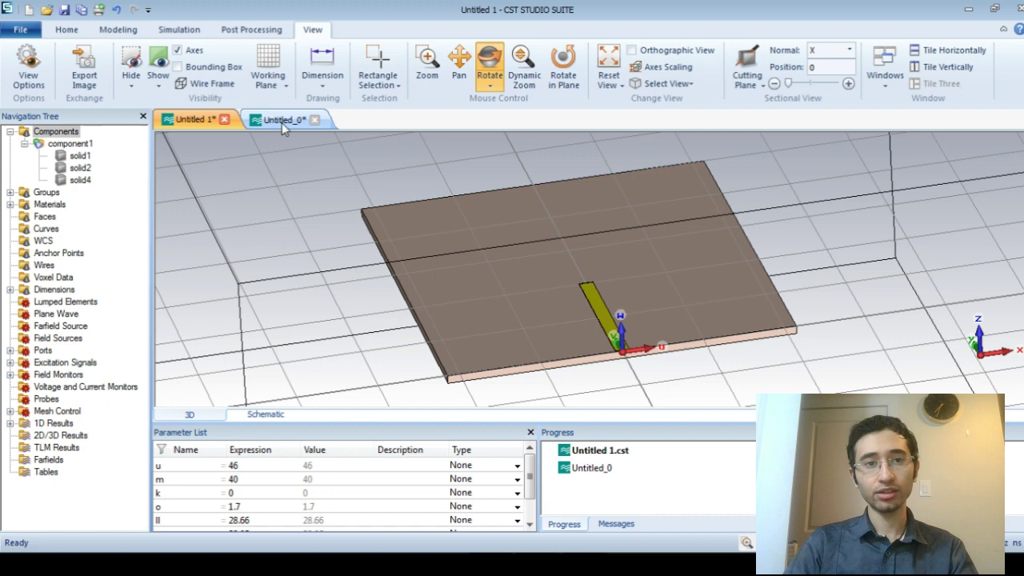
left_click(174, 56)
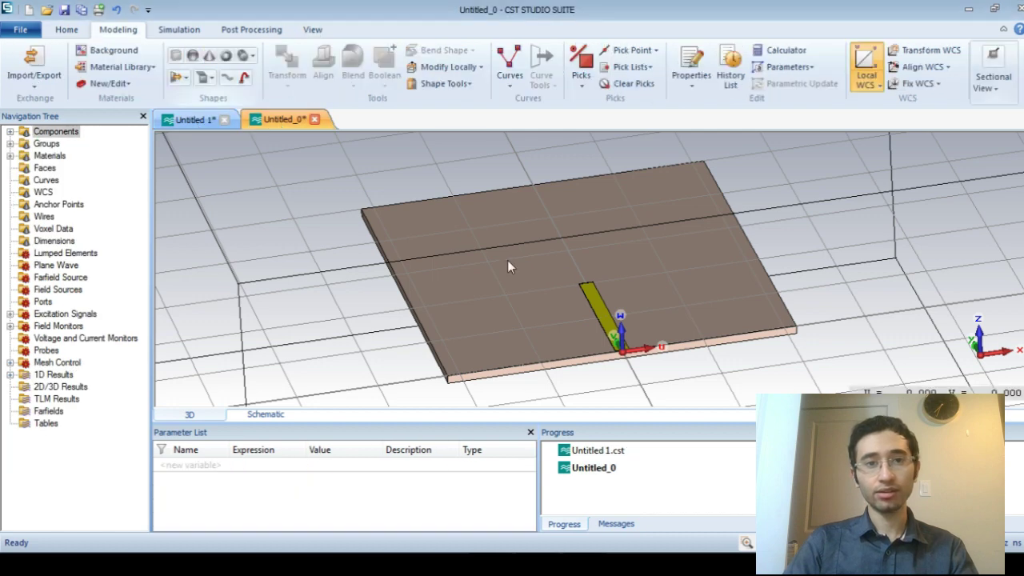
left_click(632, 194)
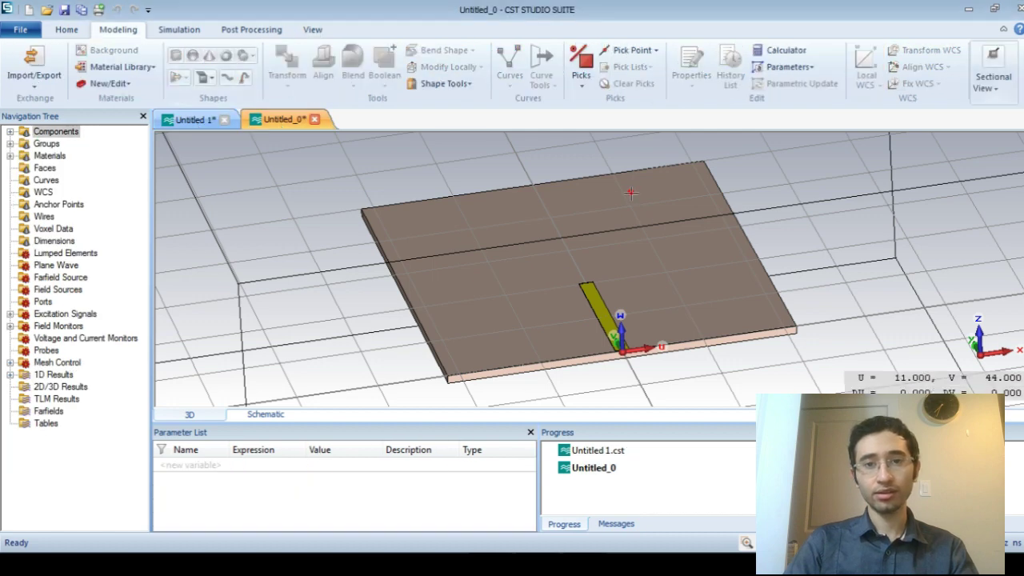
left_click(490, 294)
left_click(496, 288)
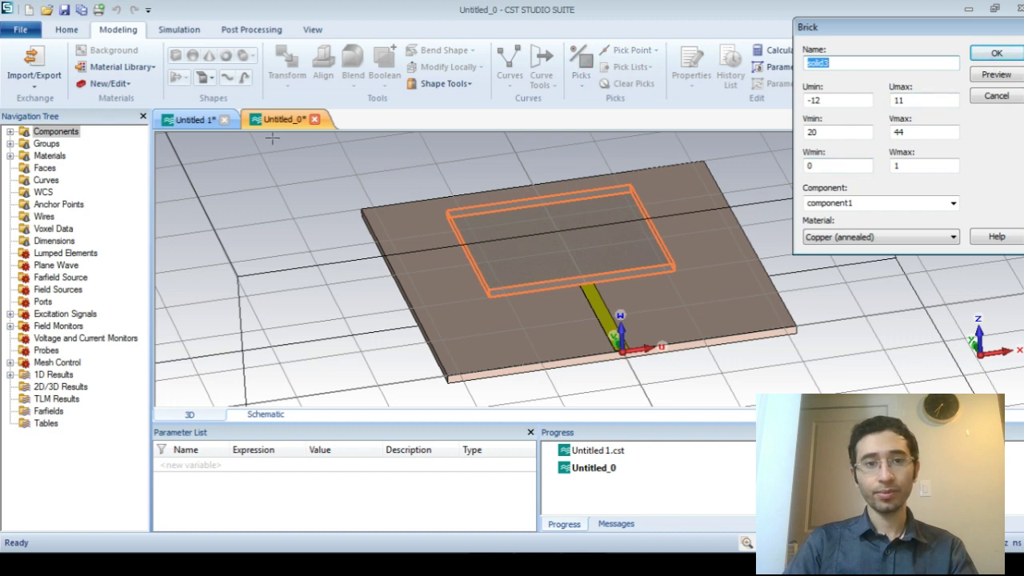
left_click(190, 126)
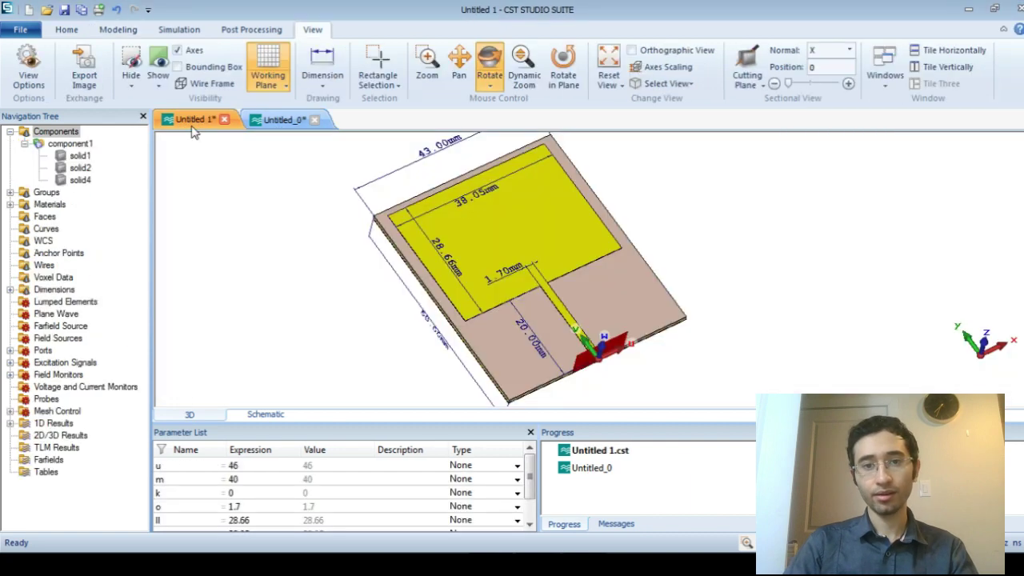
In Untitled_0, set the patch brick's lower U bound to -38.05/2.
left_click(267, 121)
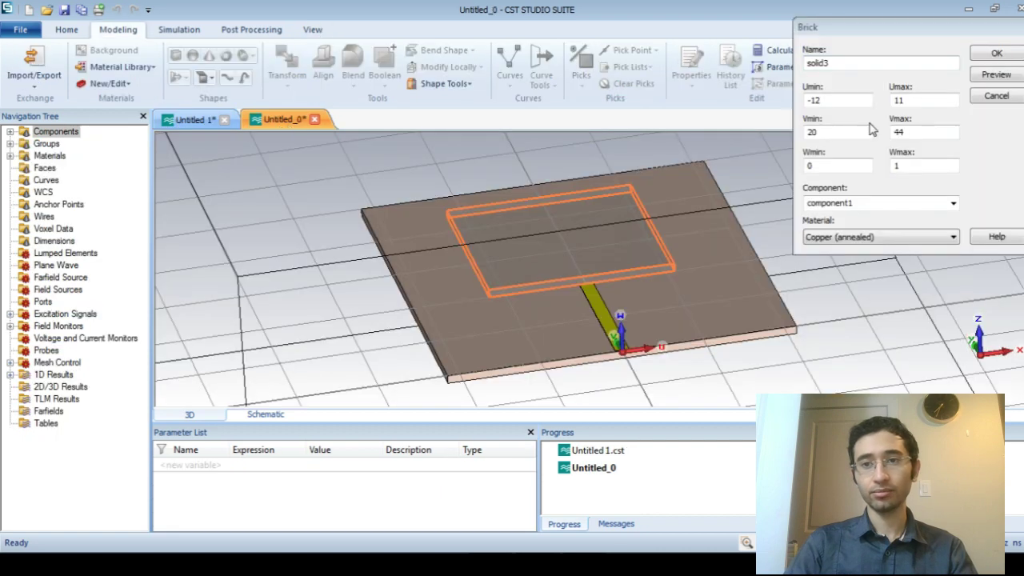
double_click(846, 101)
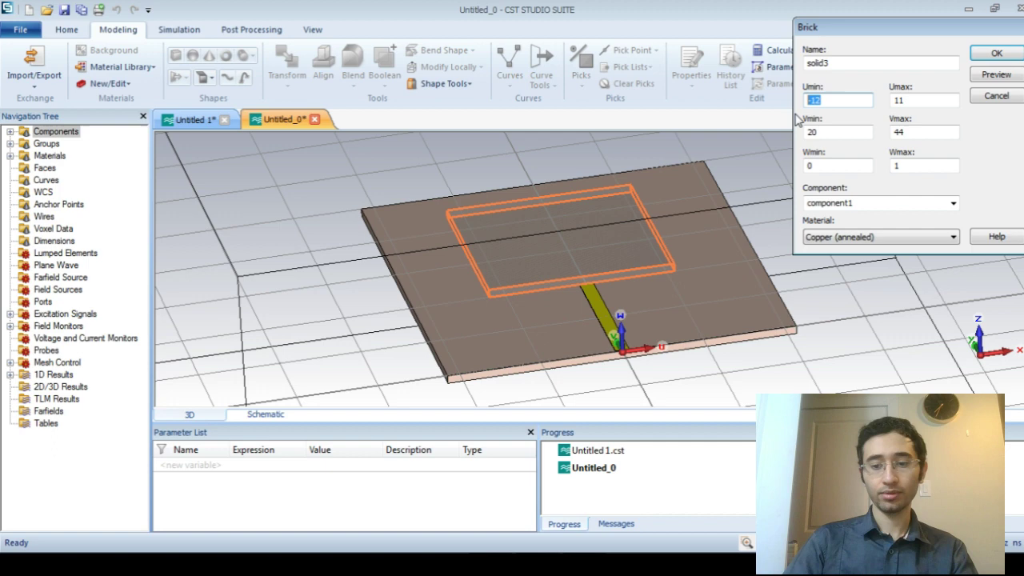
key("BackSpace")
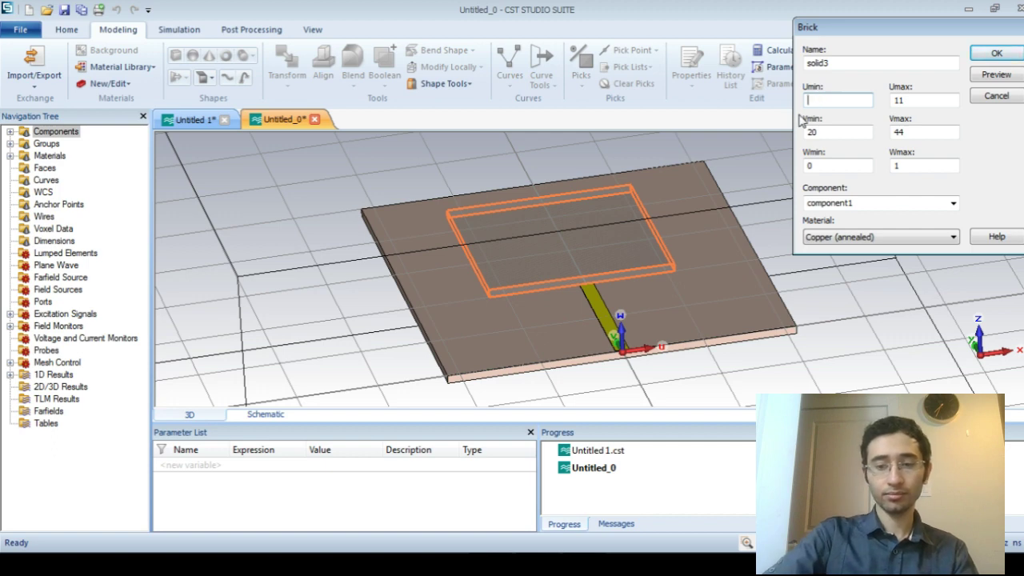
type("-38")
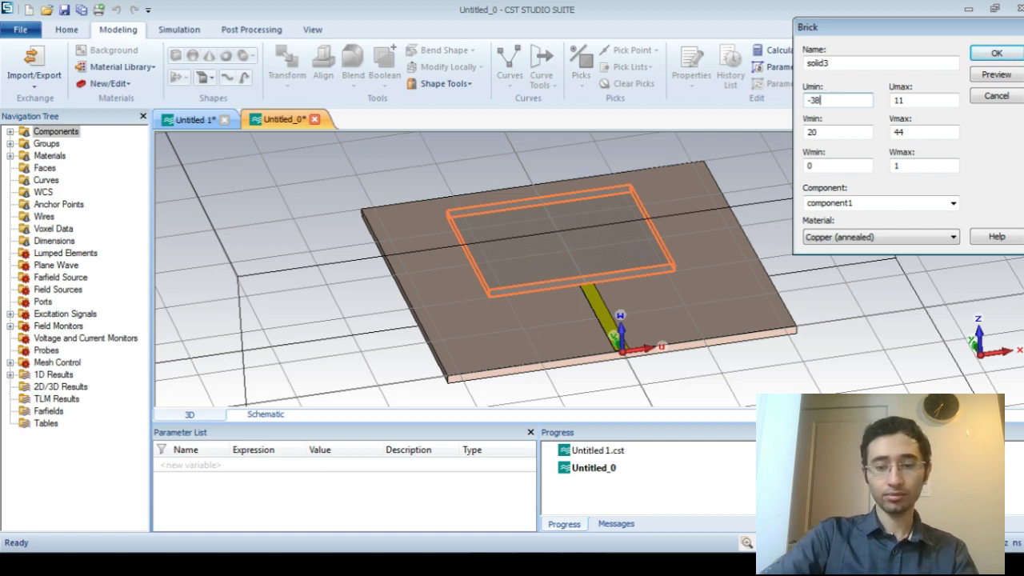
type(".05")
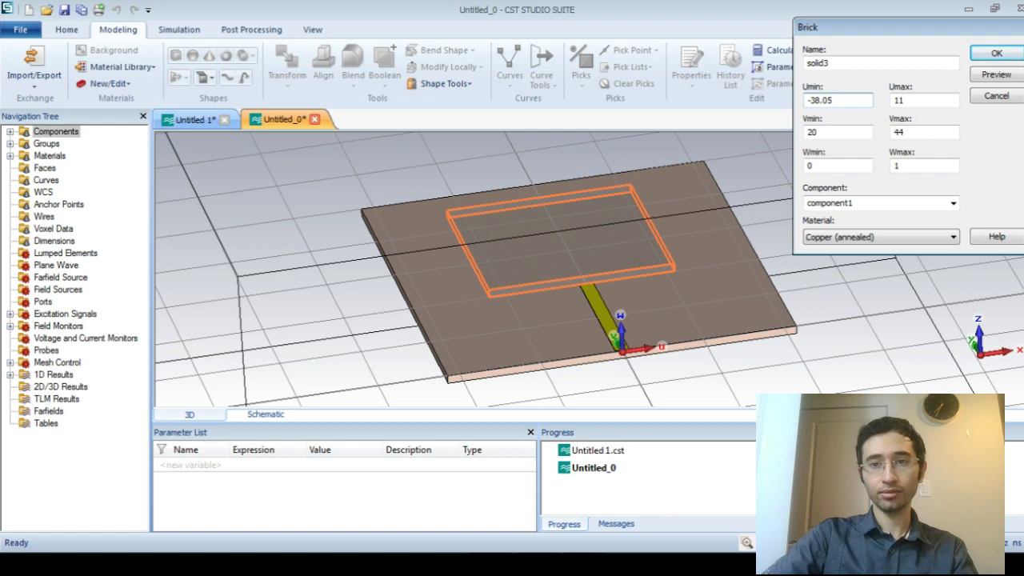
key("Tab")
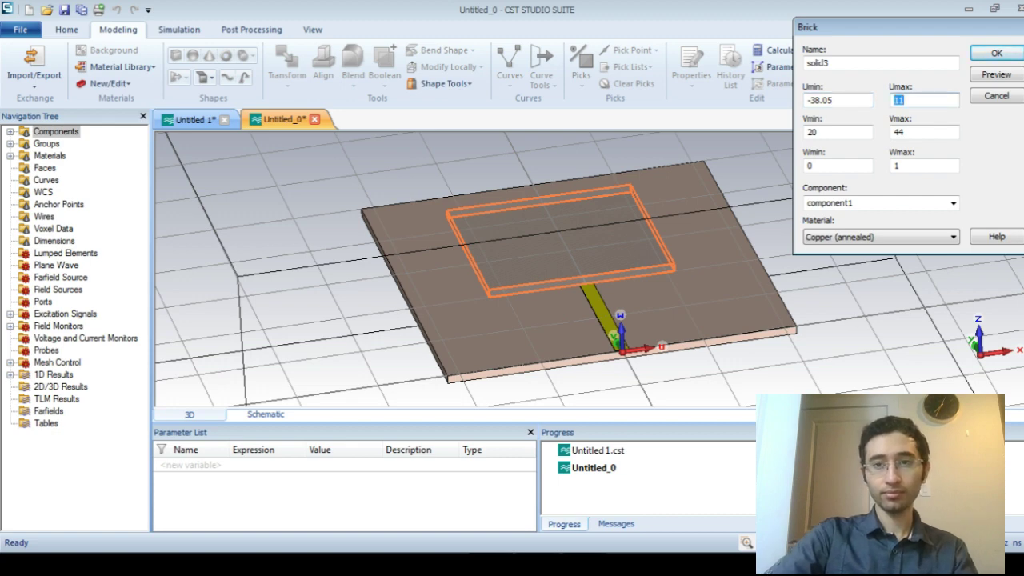
left_click(836, 101)
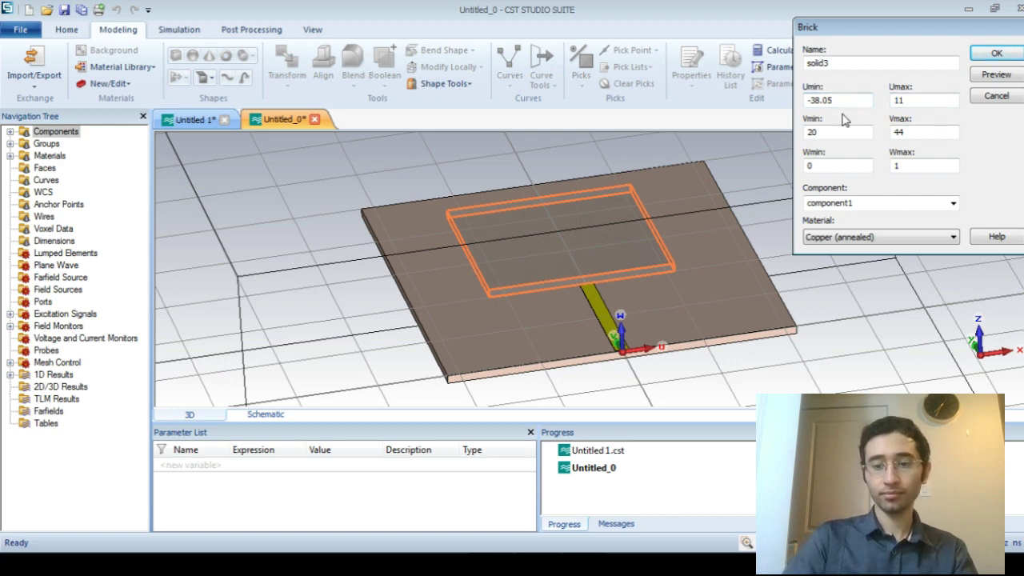
type("/2")
key("Tab")
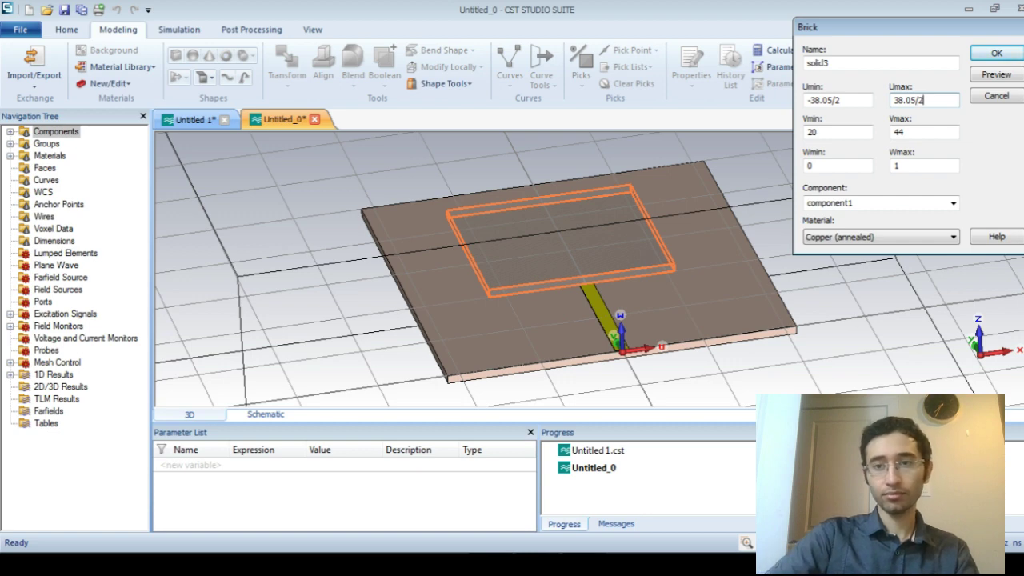
Set V 20 to 48.66 and thickness 0.1, preview, and create the copper patch solid3.
key("Tab")
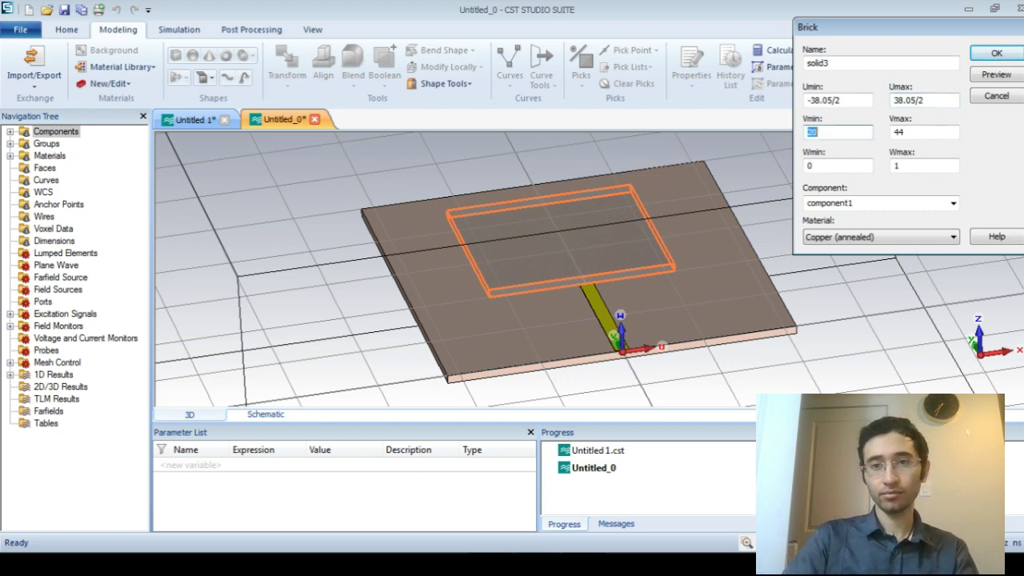
key("Tab")
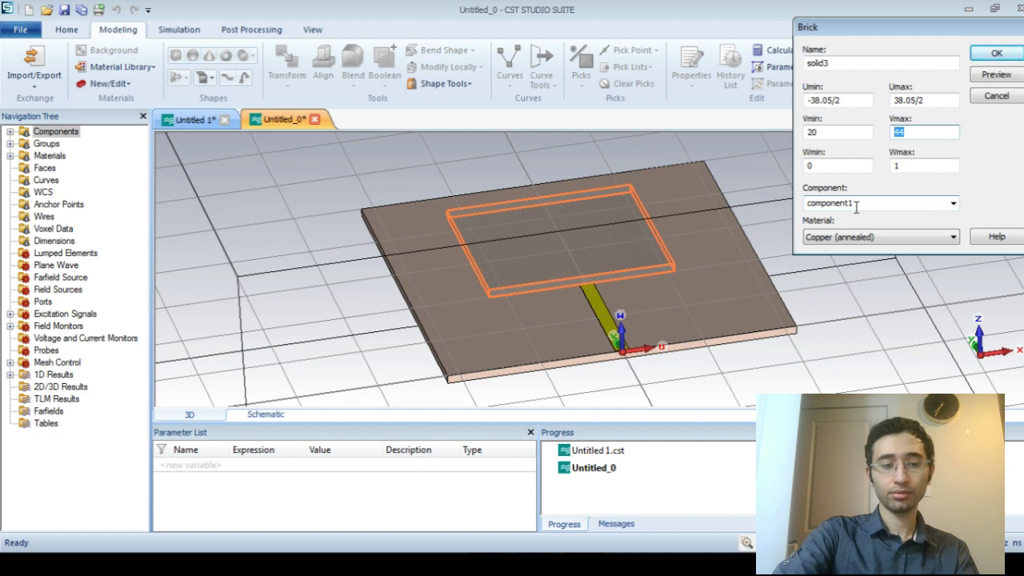
type("4")
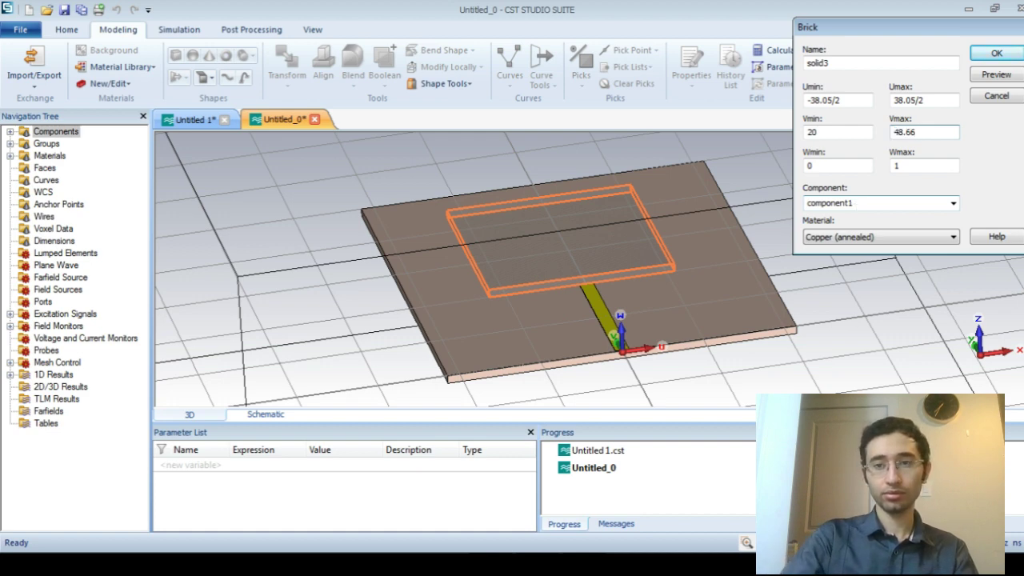
key("Tab")
key("Tab")
type("0.")
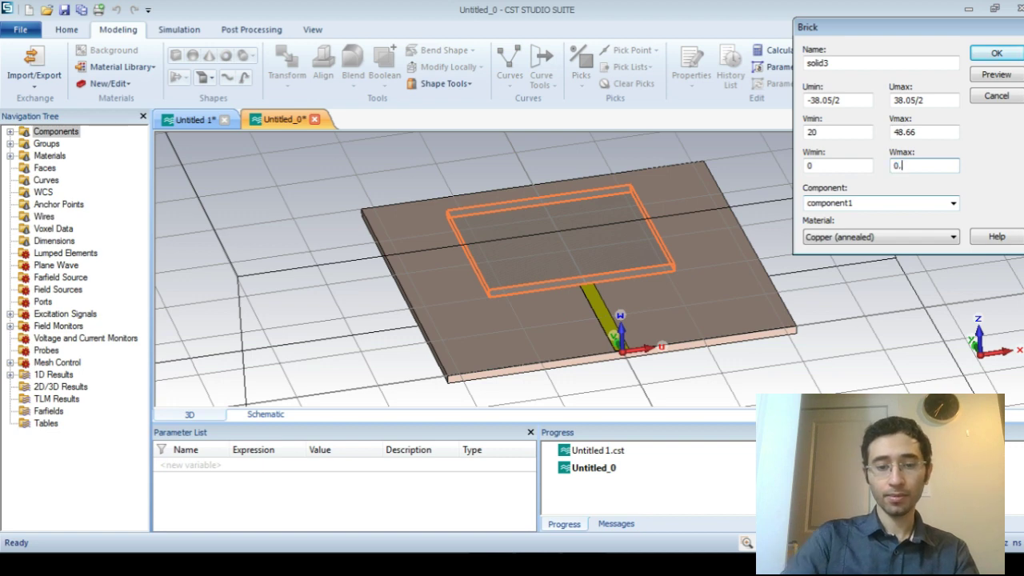
left_click(996, 75)
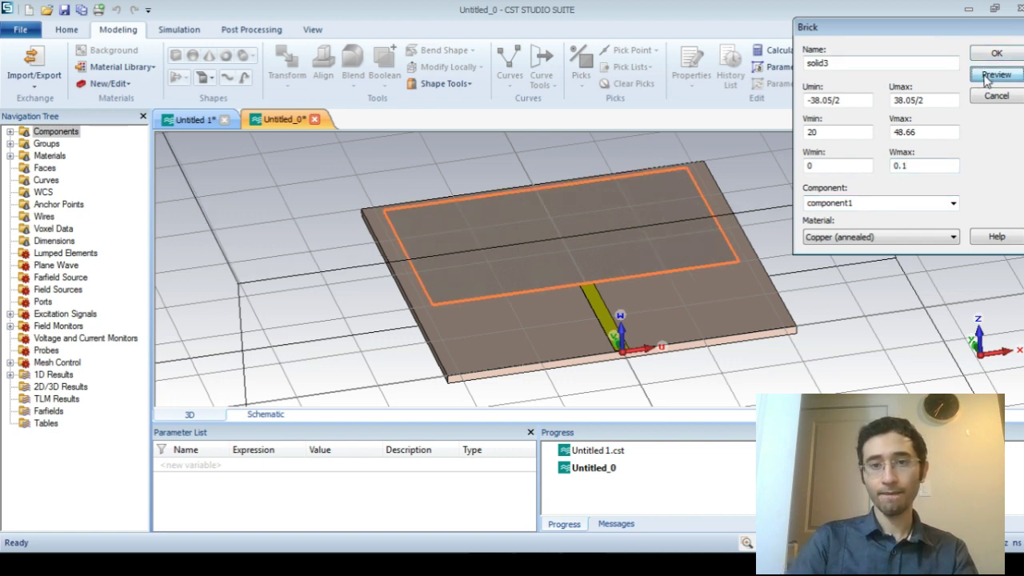
left_click(997, 54)
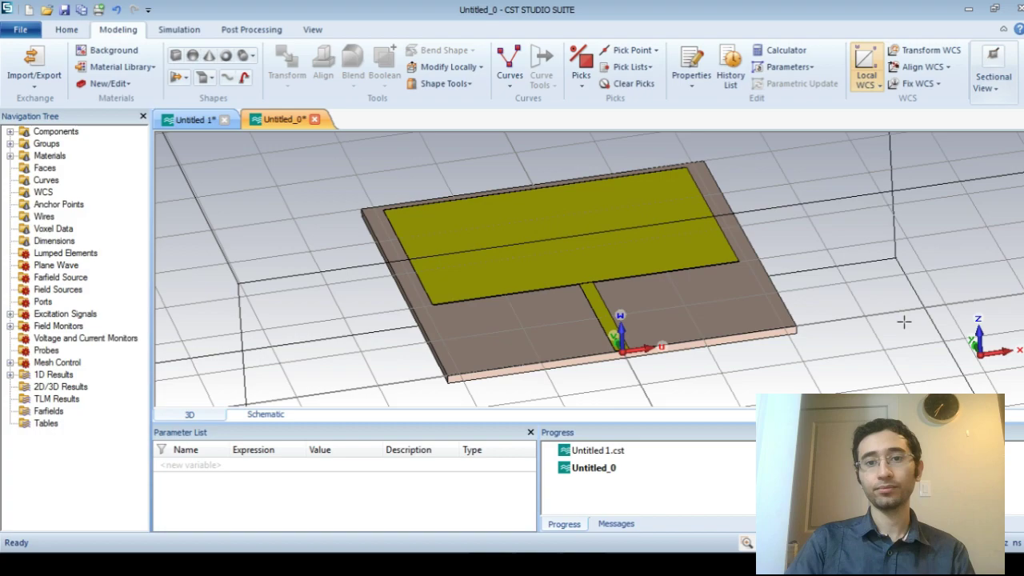
key("space")
scroll(566, 326, "up", 3)
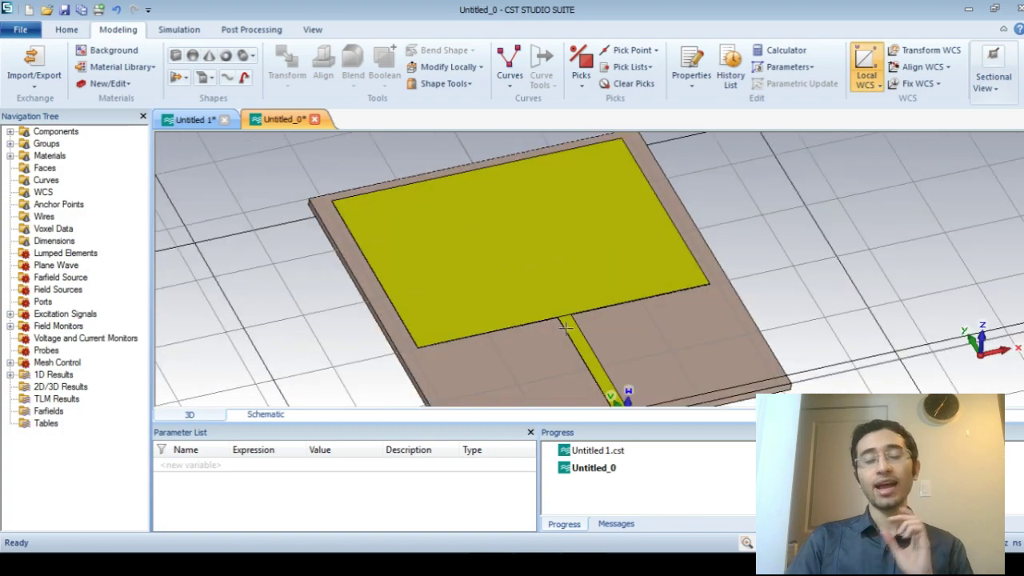
left_click_drag(522, 351, 687, 119)
middle_click_drag(558, 258, 597, 213)
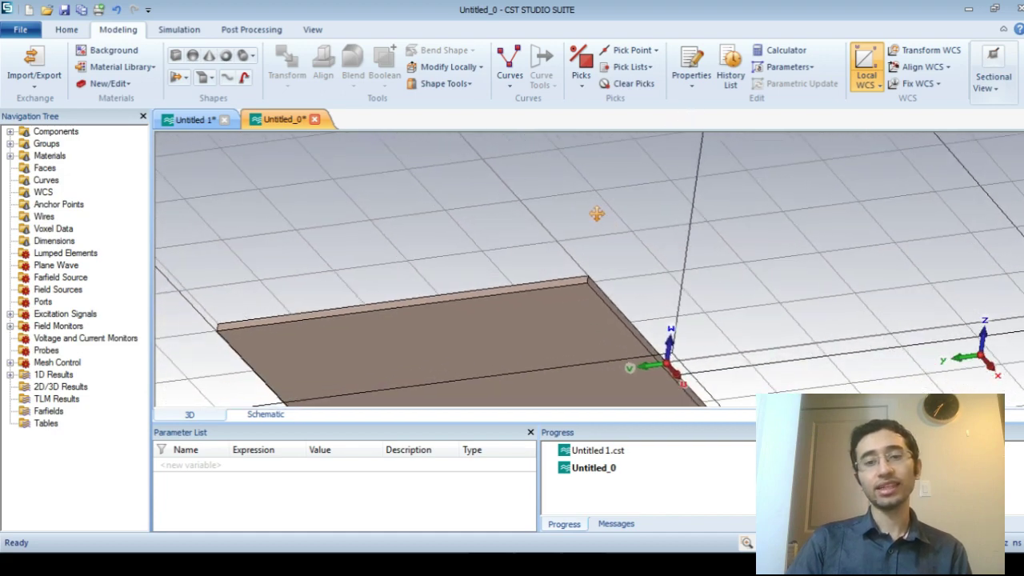
Pick the substrate's bottom face and start a new brick filled from that face.
left_click(542, 327)
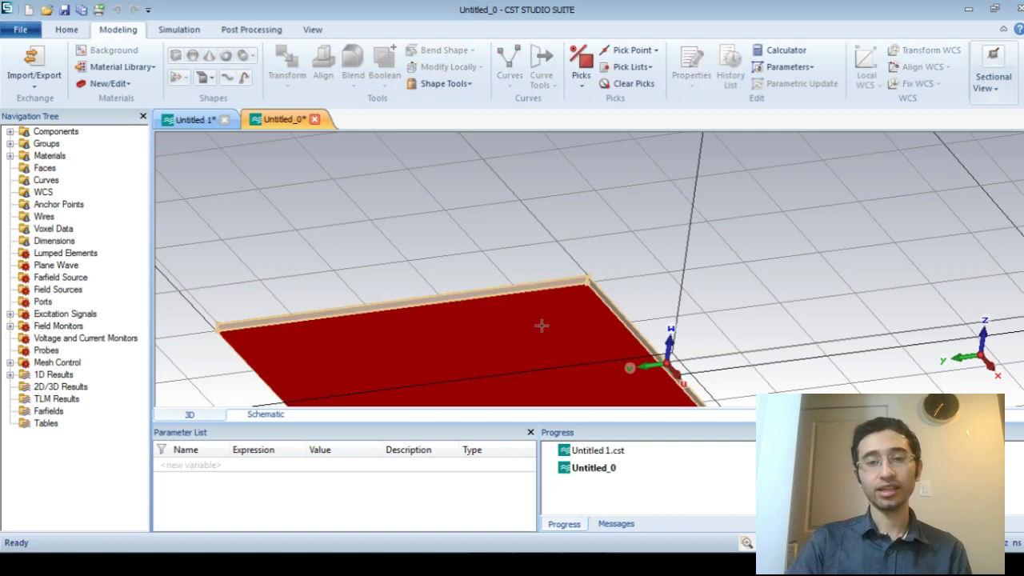
double_click(541, 326)
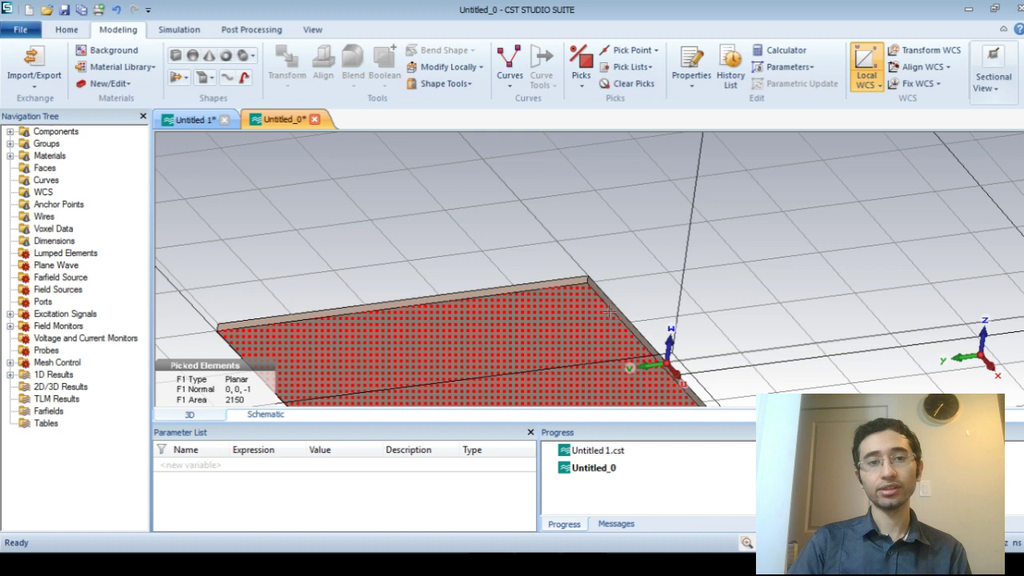
left_click(177, 60)
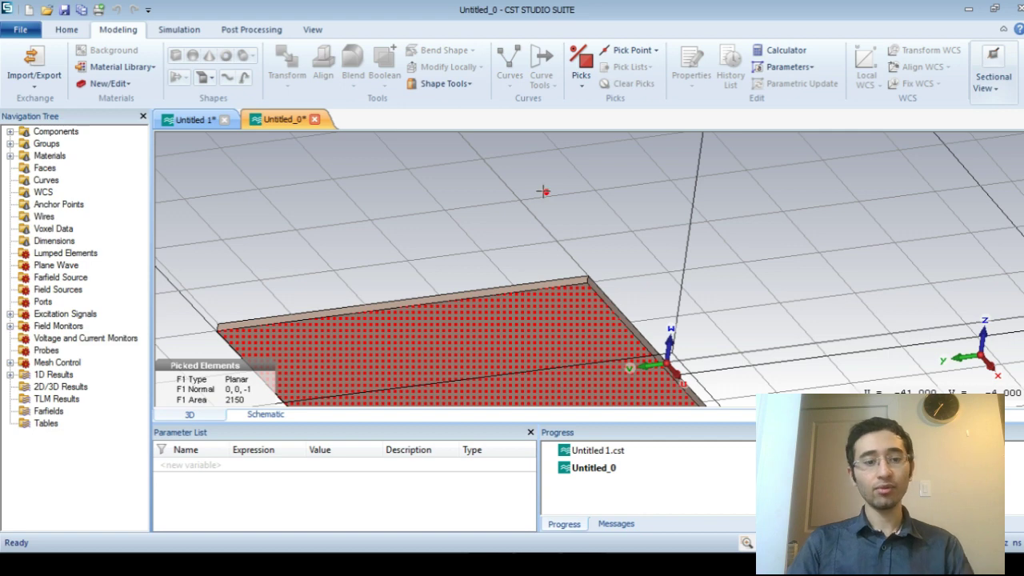
key("Escape")
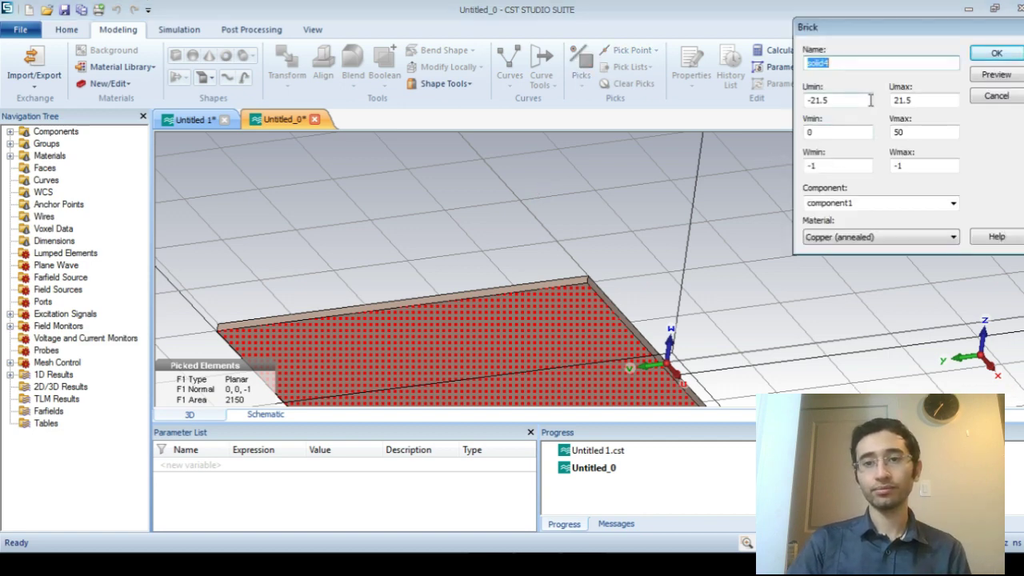
middle_click_drag(611, 272, 650, 198)
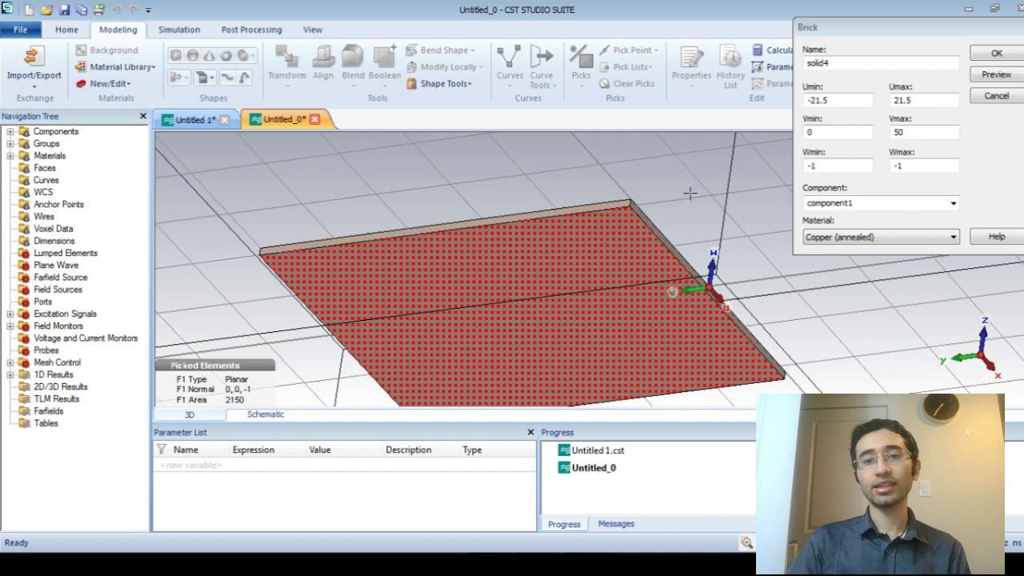
Set the brick's upper W bound to -1-0.1, preview, and create the copper ground plane solid4.
left_click(997, 75)
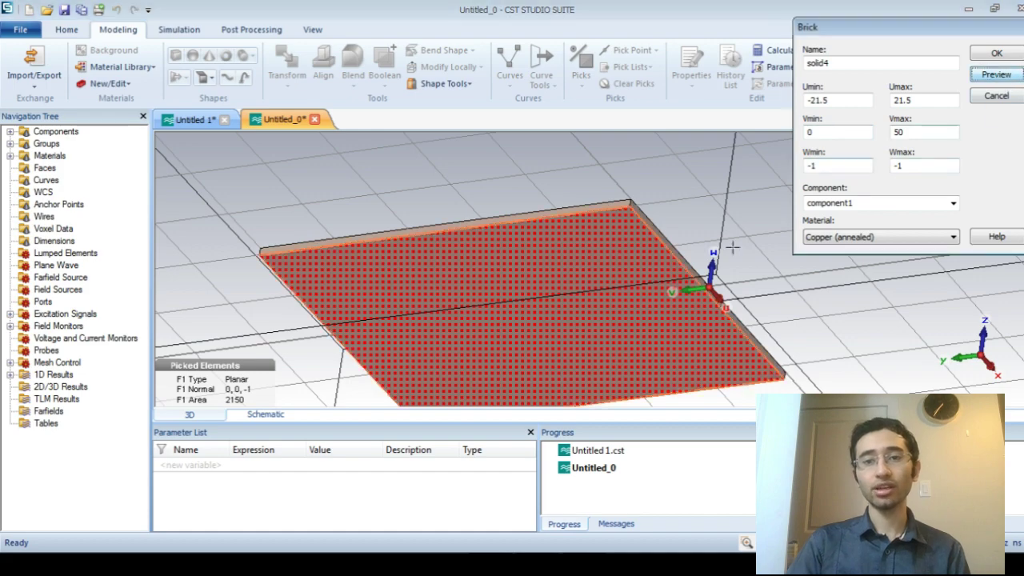
mouse_move(720, 256)
left_mouse_down()
mouse_move(688, 282)
mouse_move(710, 250)
left_mouse_up()
left_click(928, 166)
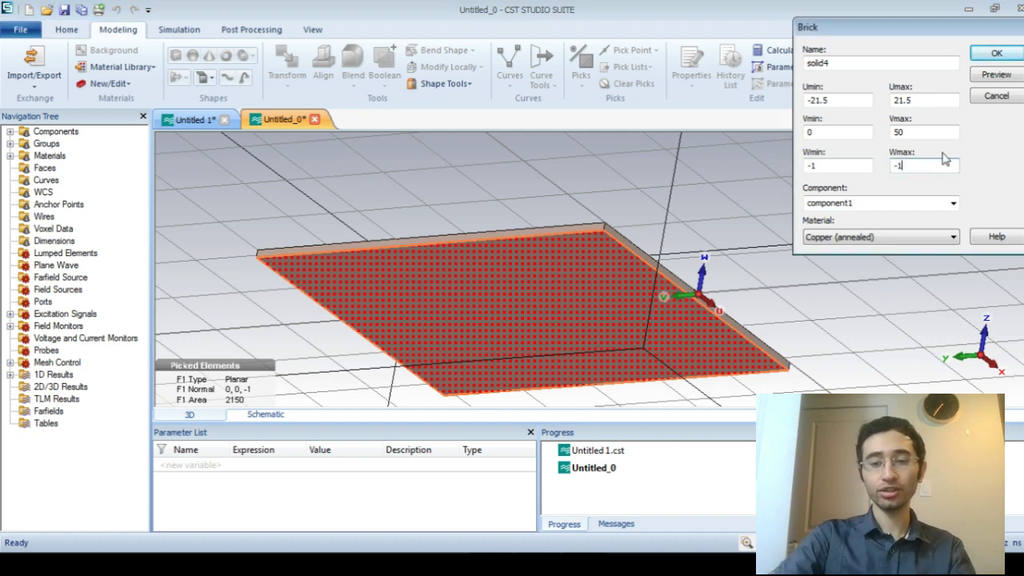
type("-0.")
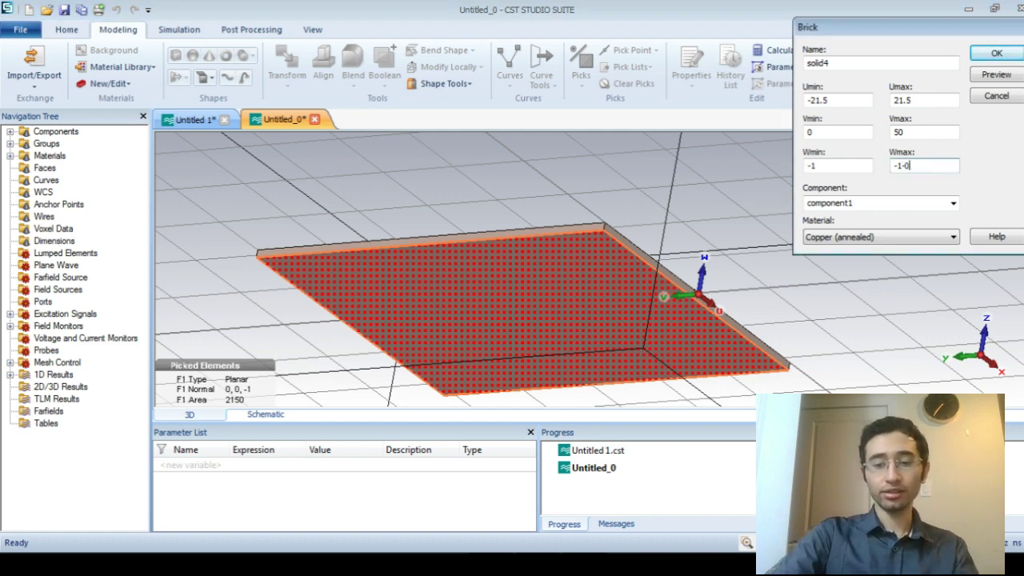
type("1")
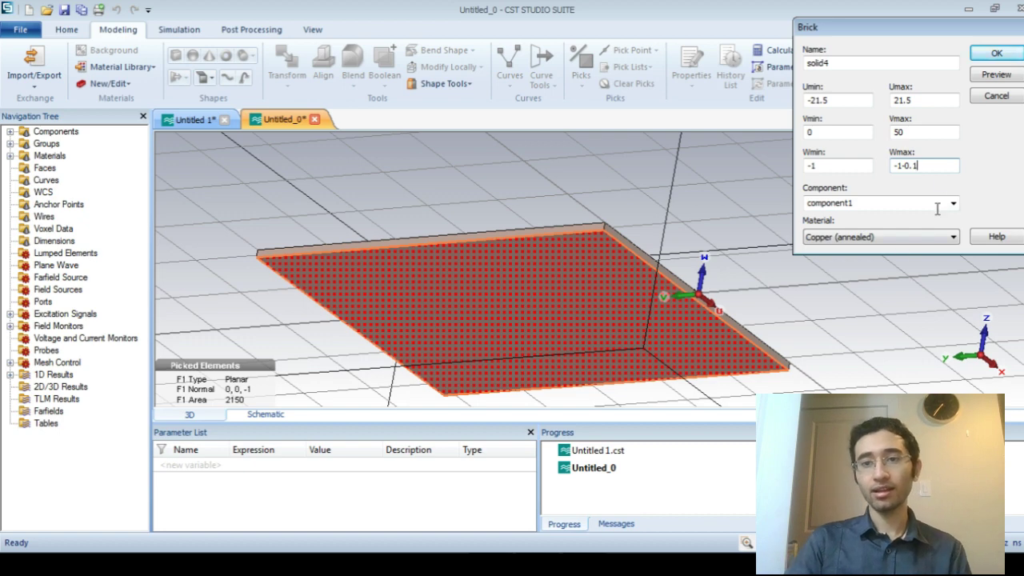
left_click(997, 74)
left_click(997, 55)
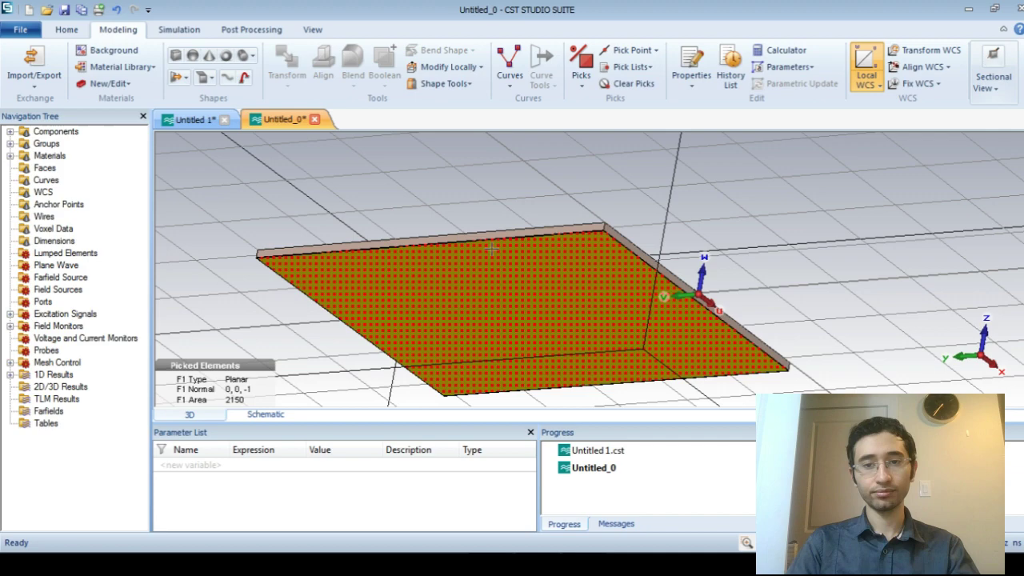
Select the feedline solid2 and patch solid3, then Boolean Add them into one copper solid2.
scroll(646, 217, "down", 5)
scroll(599, 244, "up", 4)
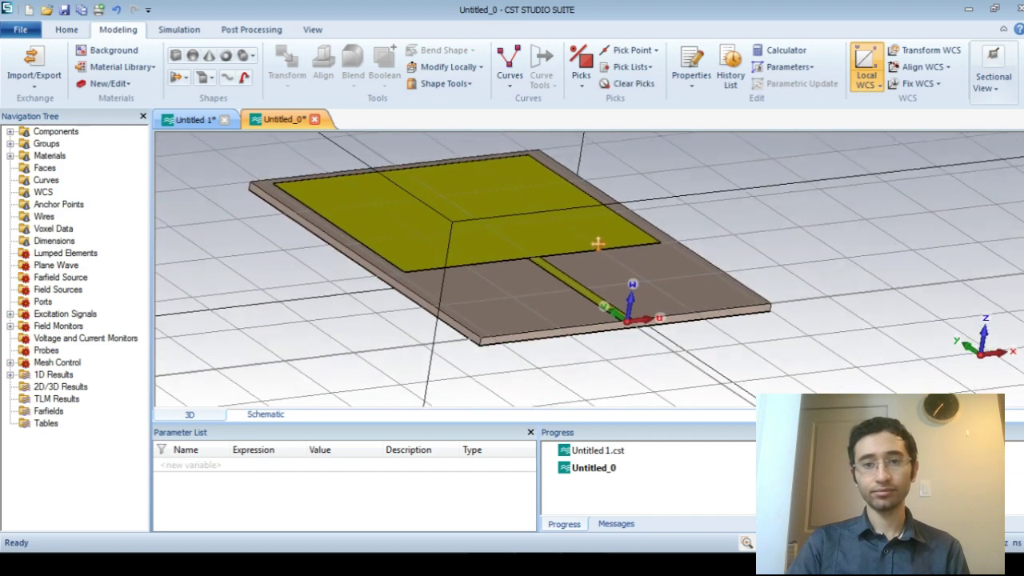
scroll(599, 244, "up", 3)
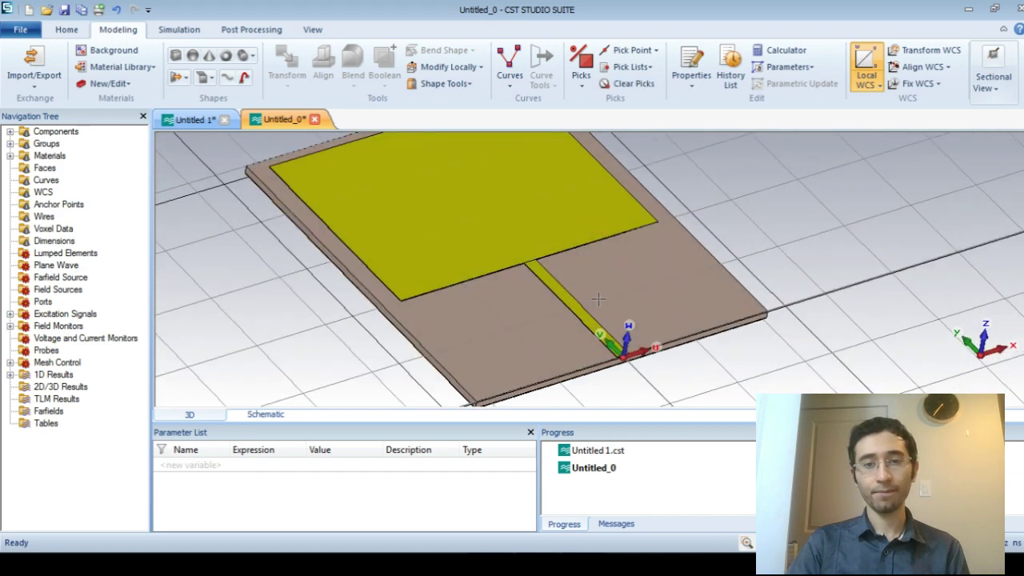
middle_click_drag(569, 239, 581, 239)
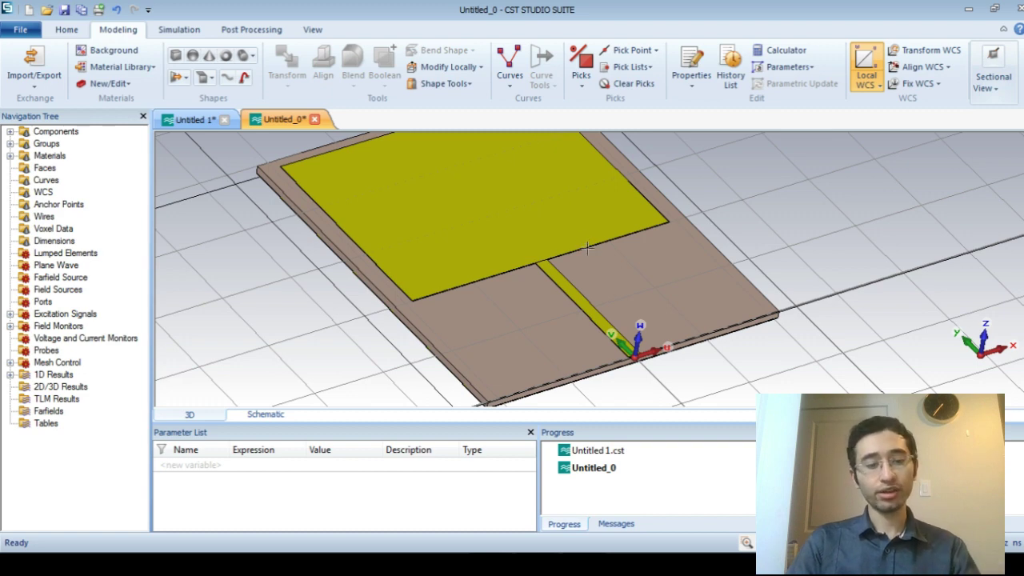
double_click(558, 278)
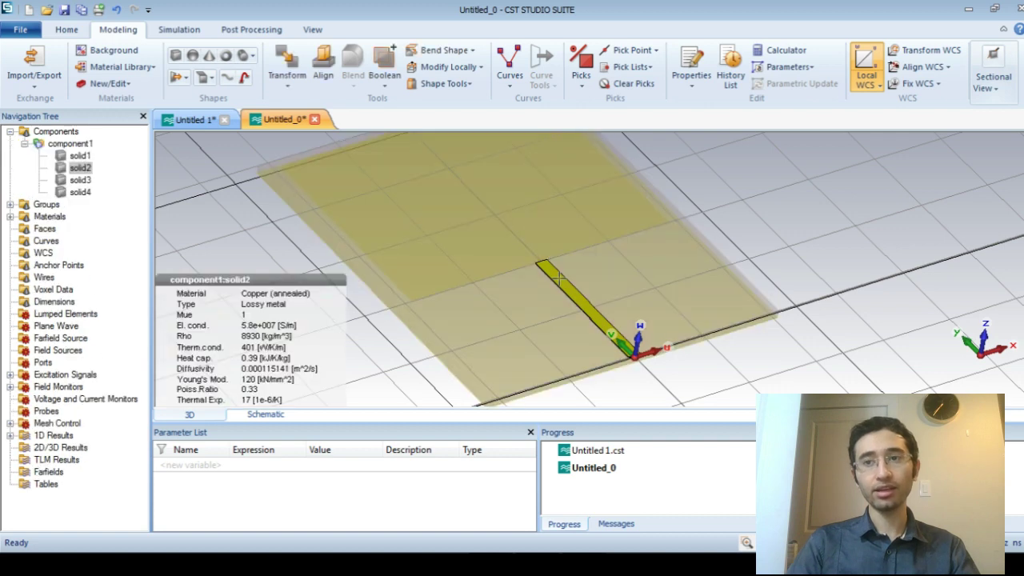
double_click(556, 200, "shift")
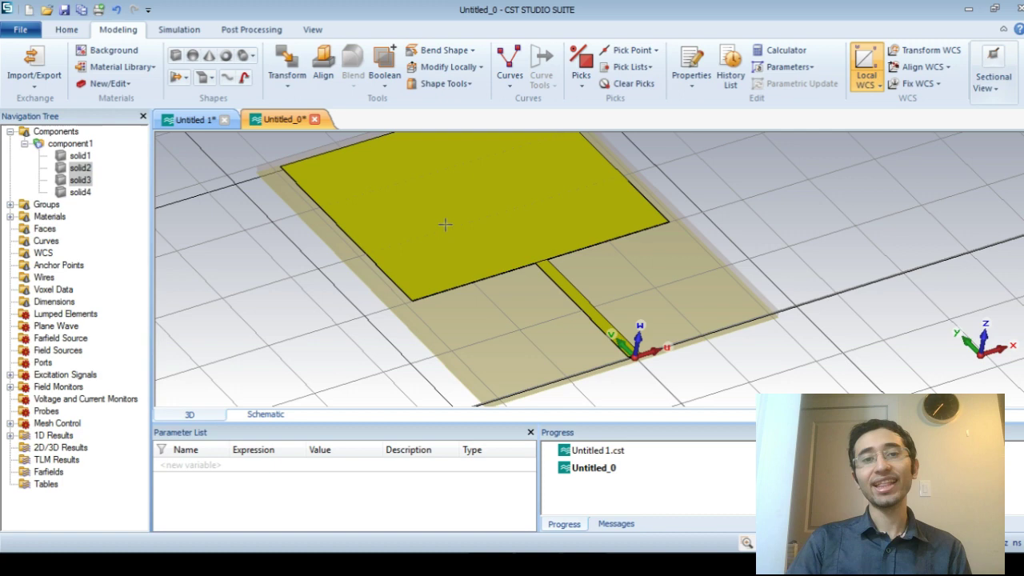
left_click(385, 90)
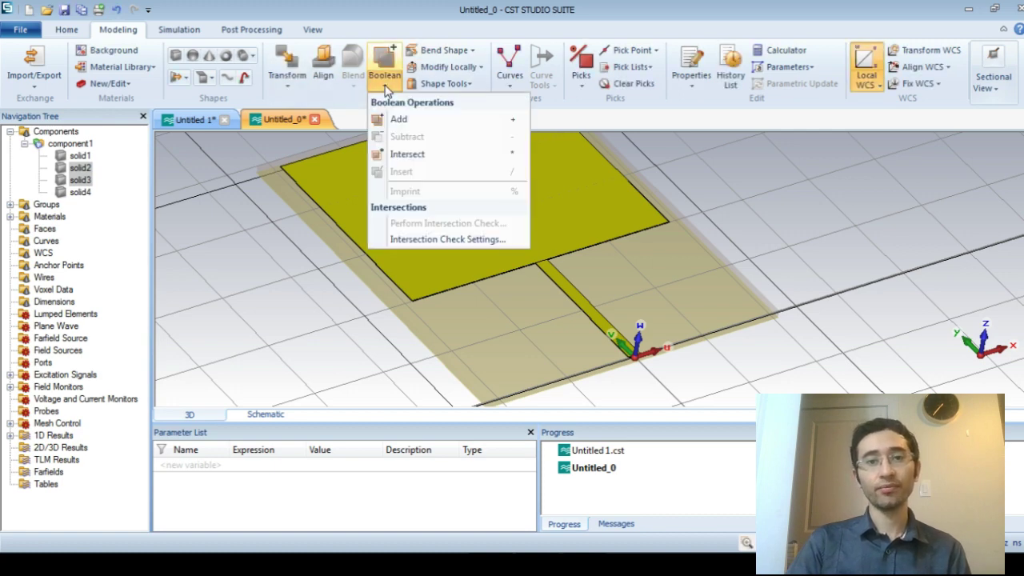
left_click(430, 120)
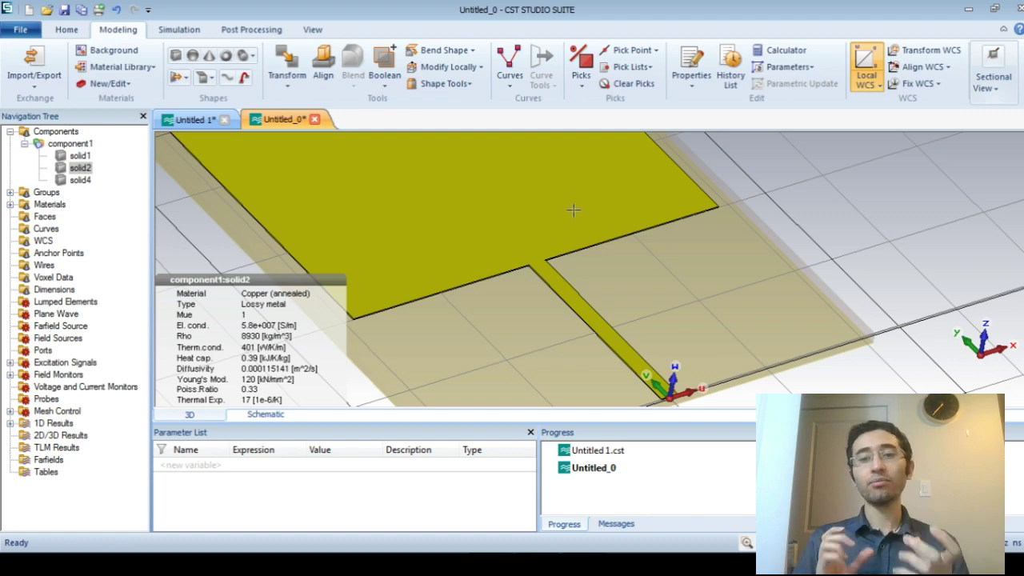
Zoom to the feedline's front end and pick its thin end face (normal 0,−1,0, area 0.17).
key("space")
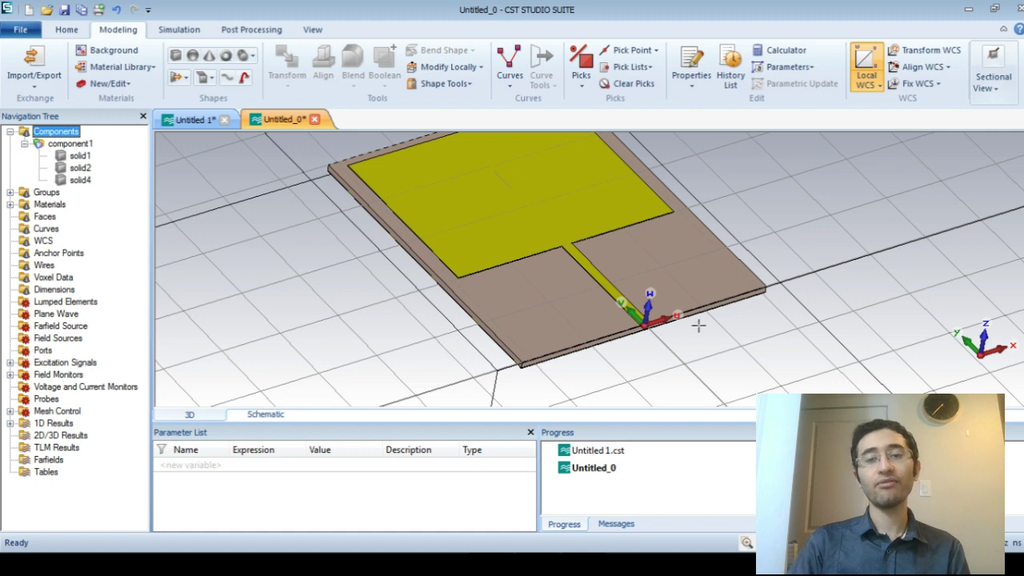
left_click_drag(698, 325, 657, 309)
scroll(646, 318, "up", 3)
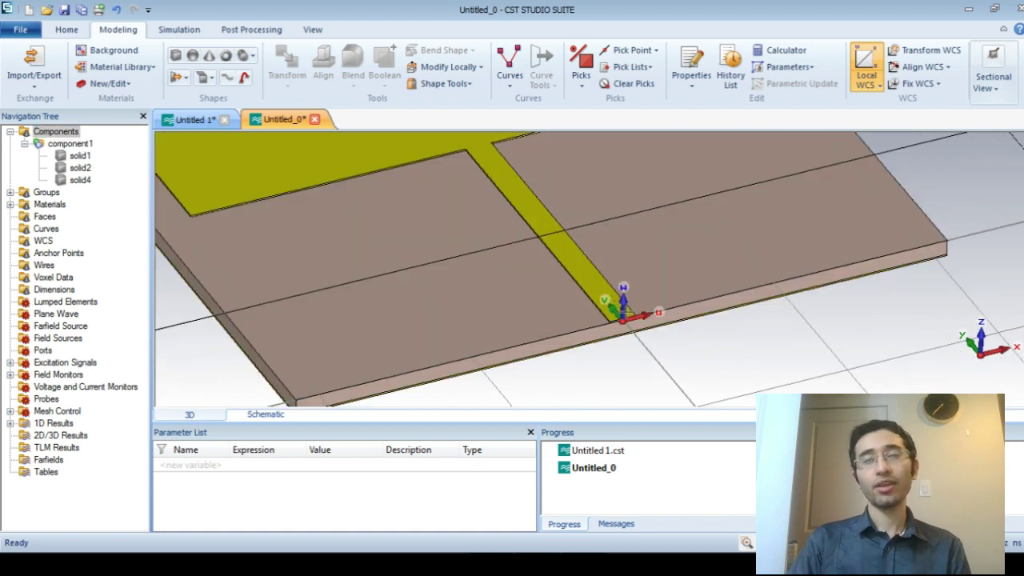
scroll(645, 317, "down", 2)
scroll(627, 310, "up", 5)
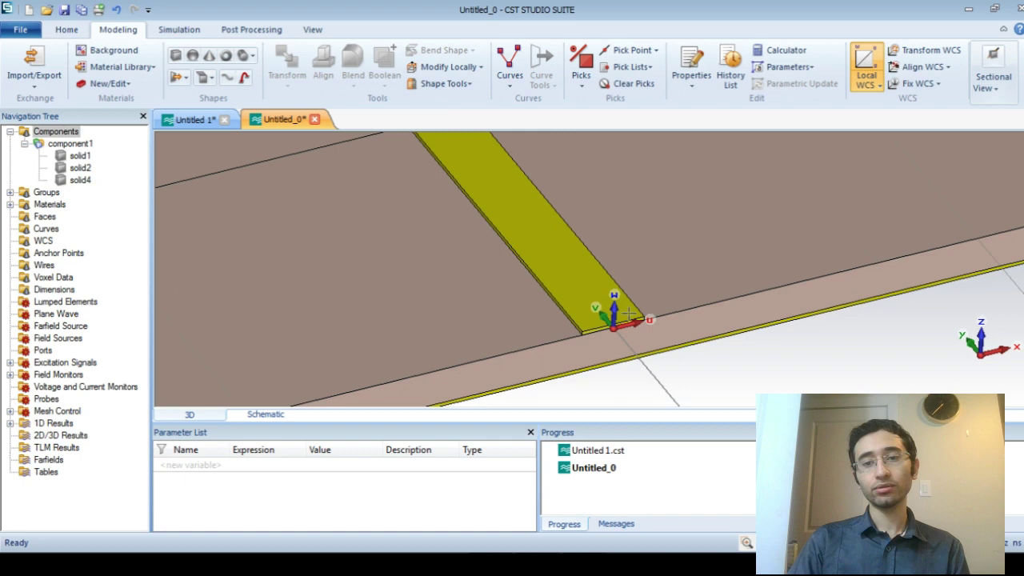
scroll(609, 323, "up", 1)
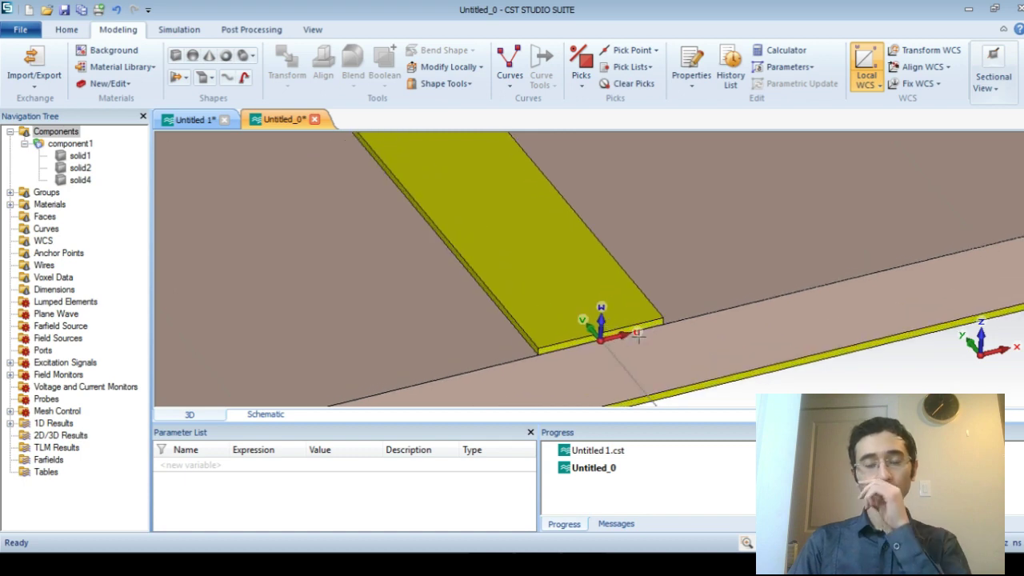
middle_click_drag(639, 336, 647, 312)
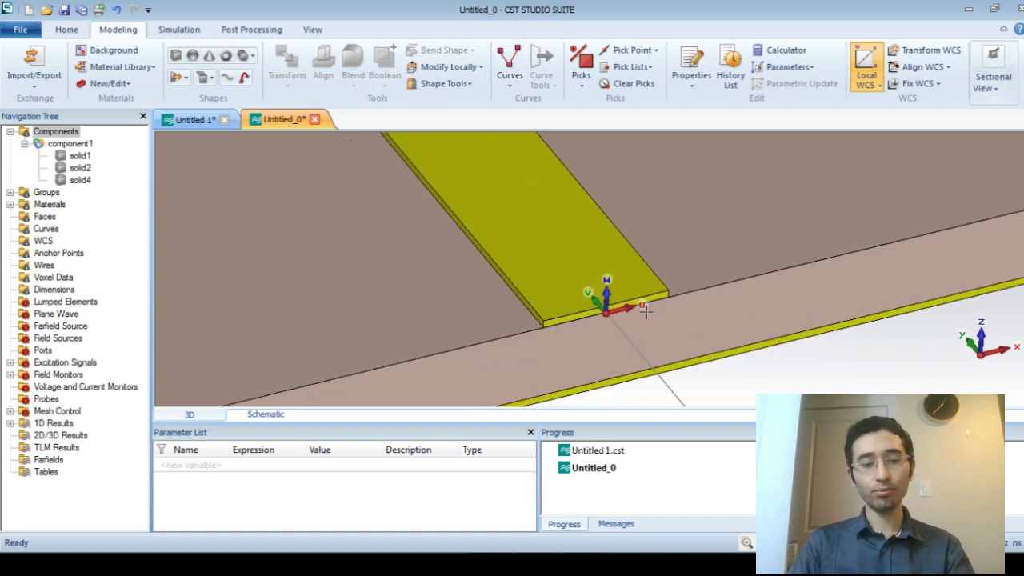
key("e")
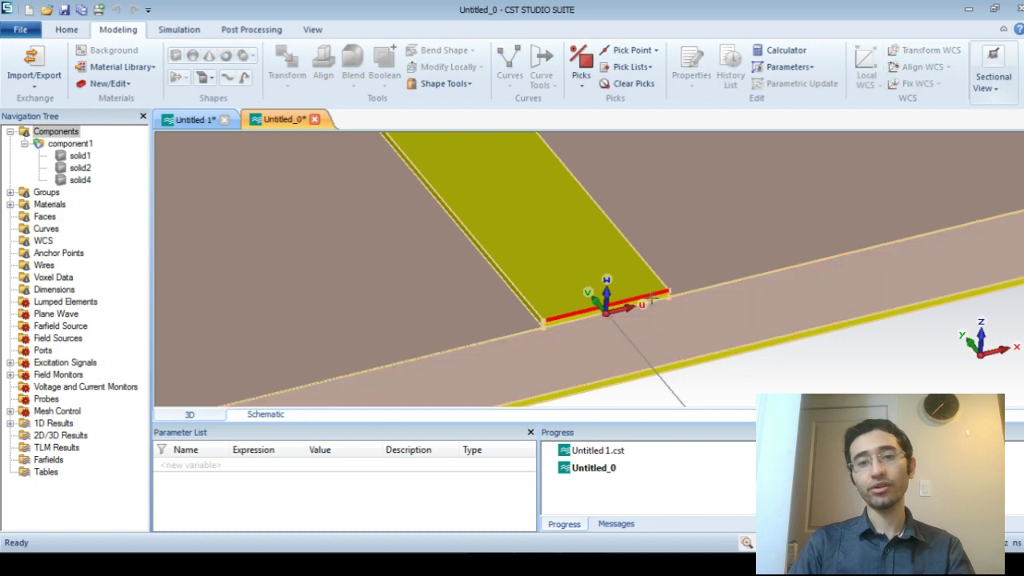
double_click(653, 298)
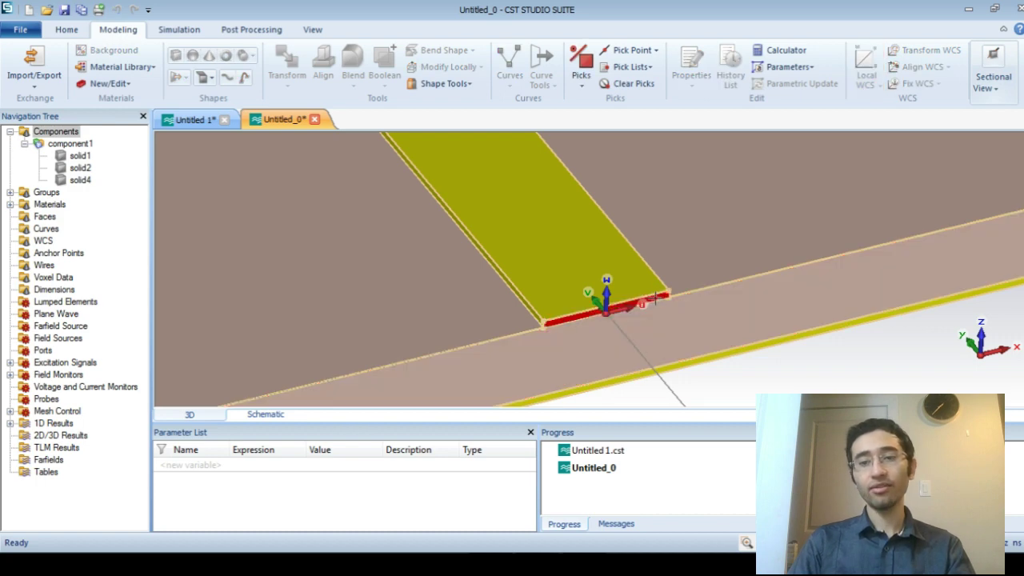
double_click(654, 299)
key("w")
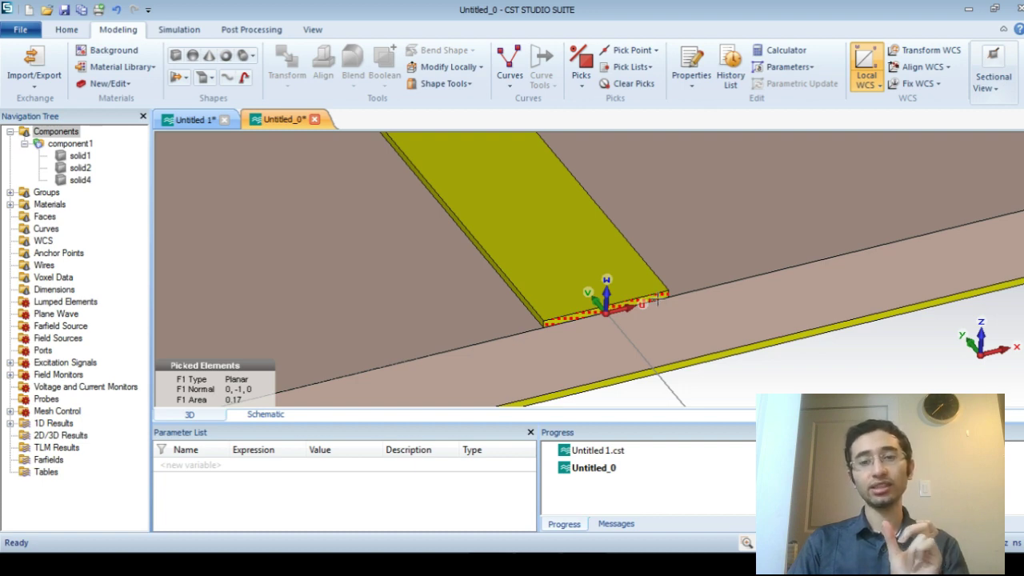
Run the port extension coefficient macro, calculate k = 5.34, and build the waveguide port on the picked face.
left_click(67, 30)
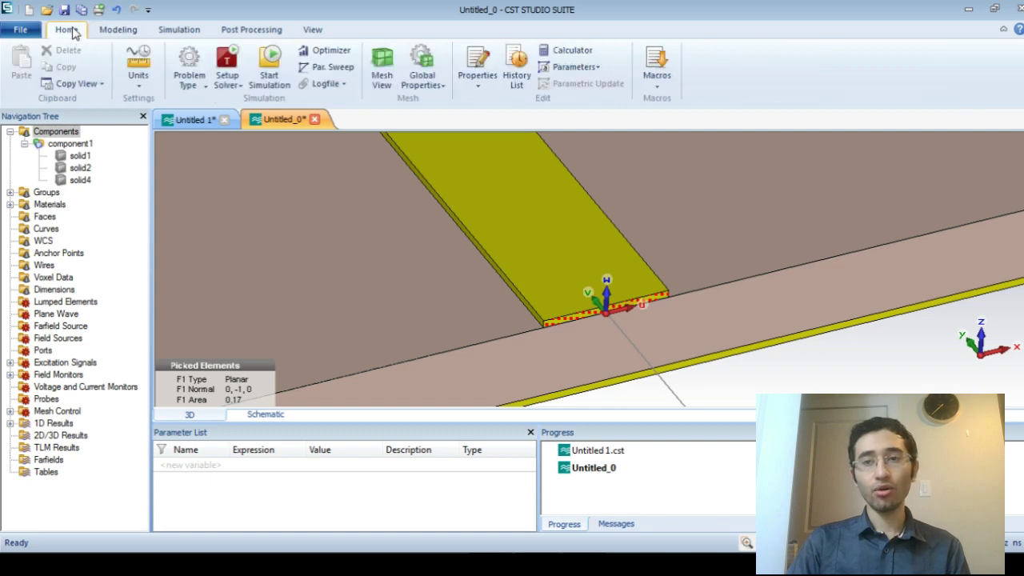
left_click(658, 84)
mouse_move(728, 254)
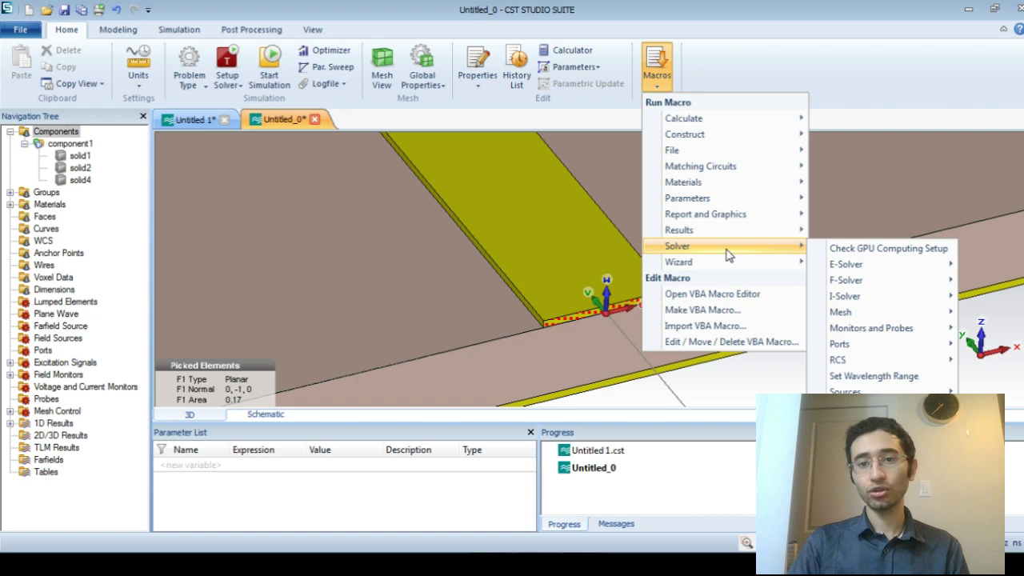
mouse_move(903, 352)
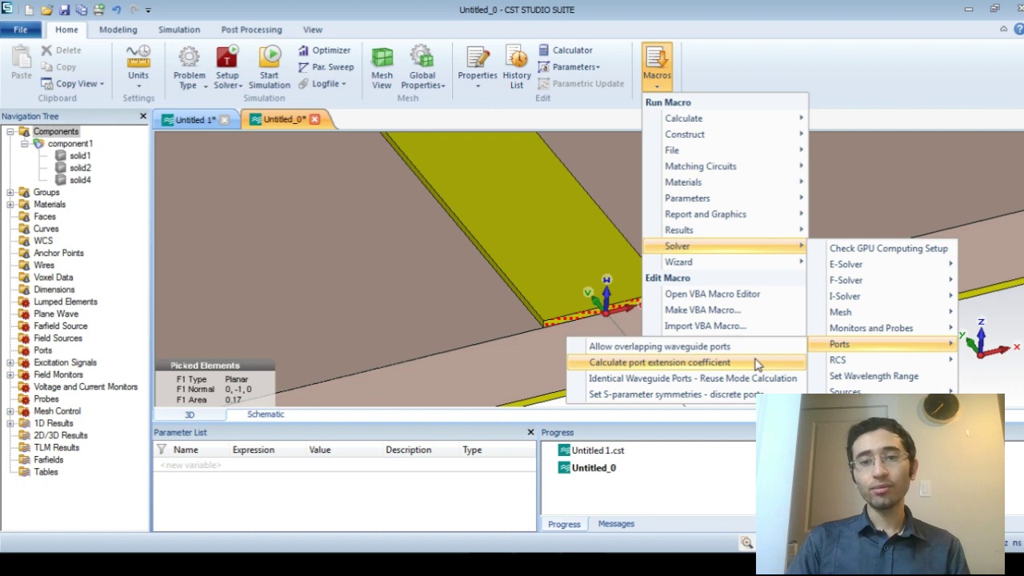
left_click(711, 366)
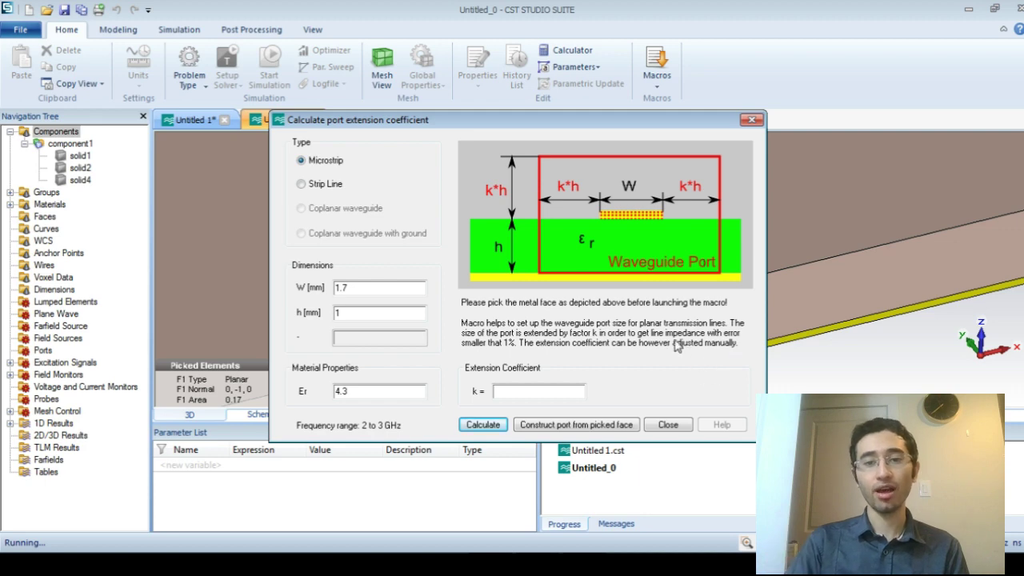
left_click(483, 425)
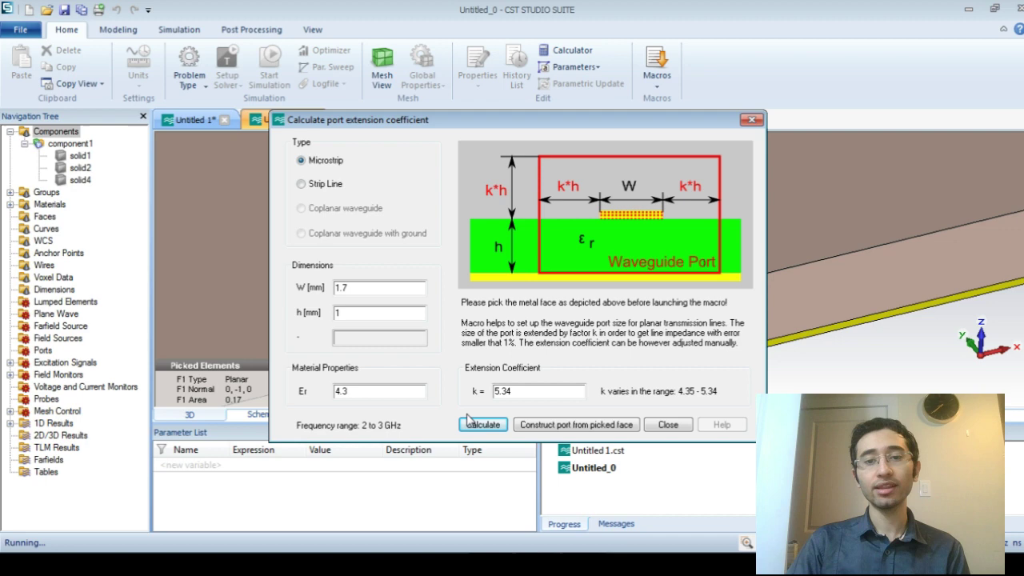
left_click(538, 425)
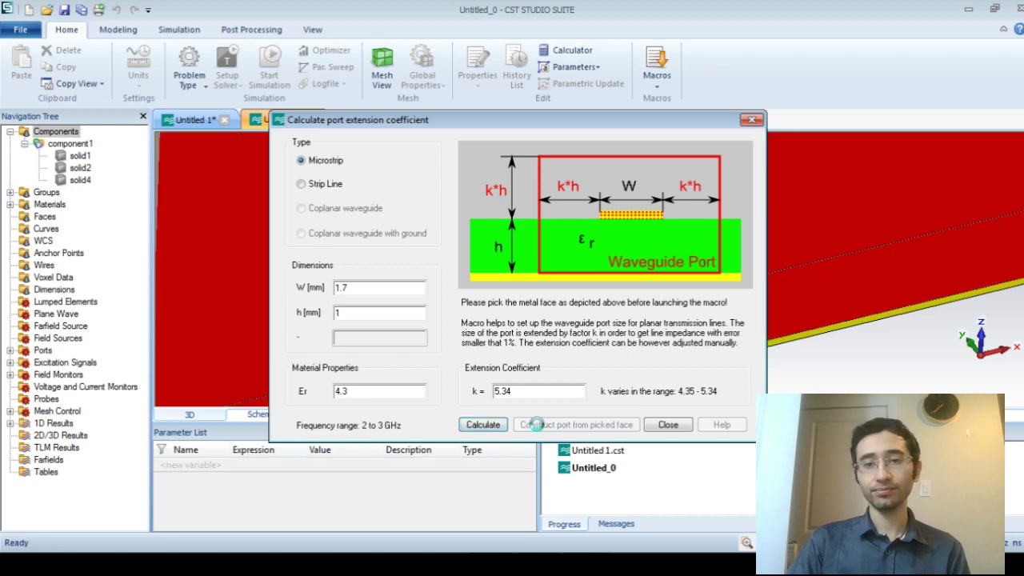
left_click(668, 425)
Frame the whole antenna board and launch Start Simulation from the Home tab.
scroll(645, 270, "down", 5)
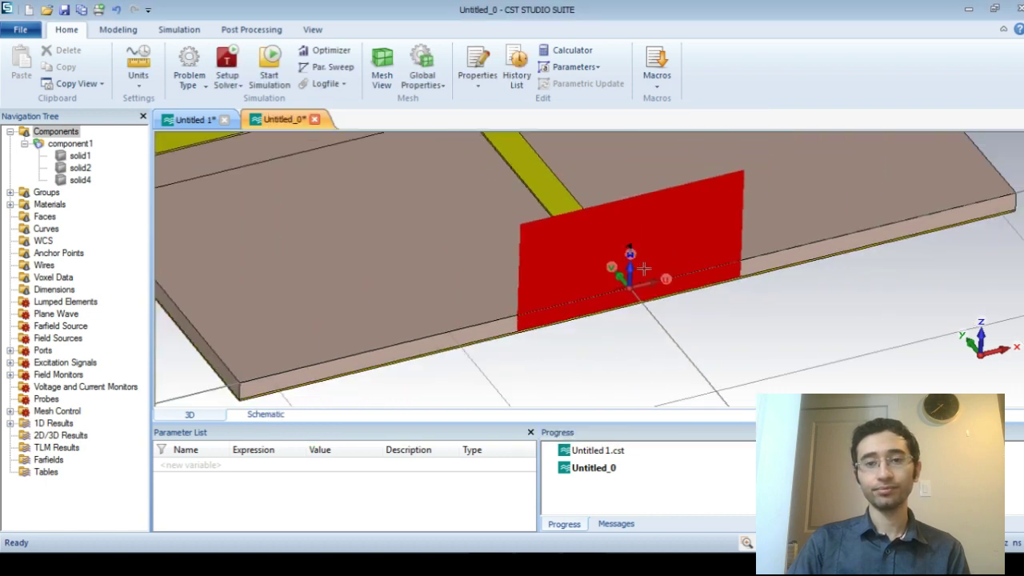
middle_click_drag(648, 230, 647, 270)
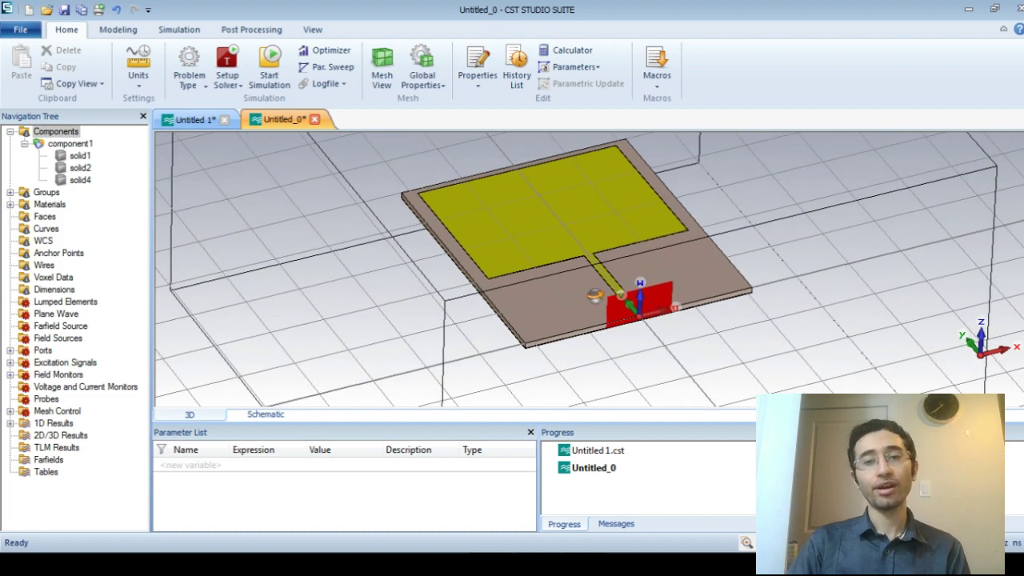
left_click_drag(594, 296, 563, 296)
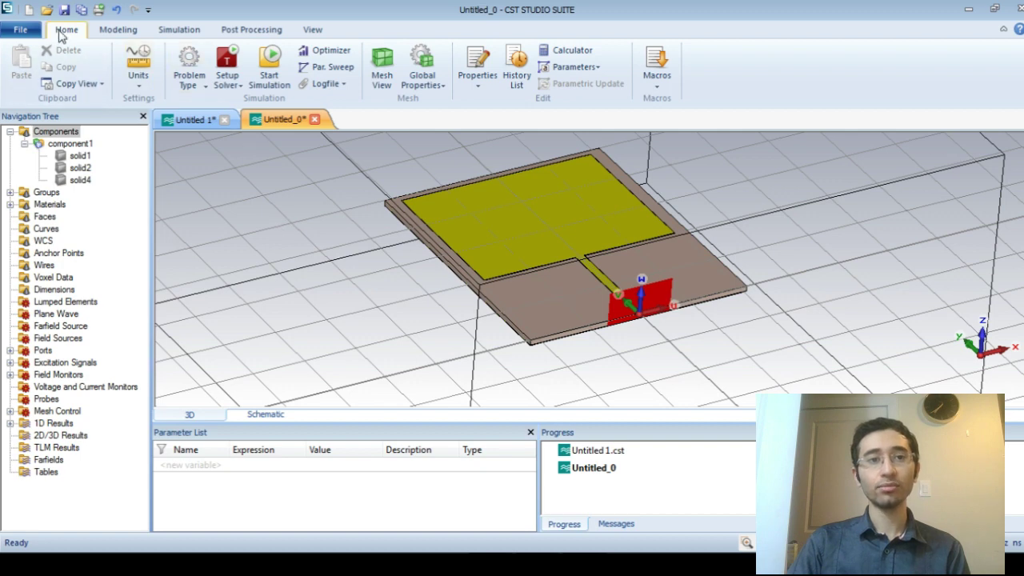
left_click(265, 68)
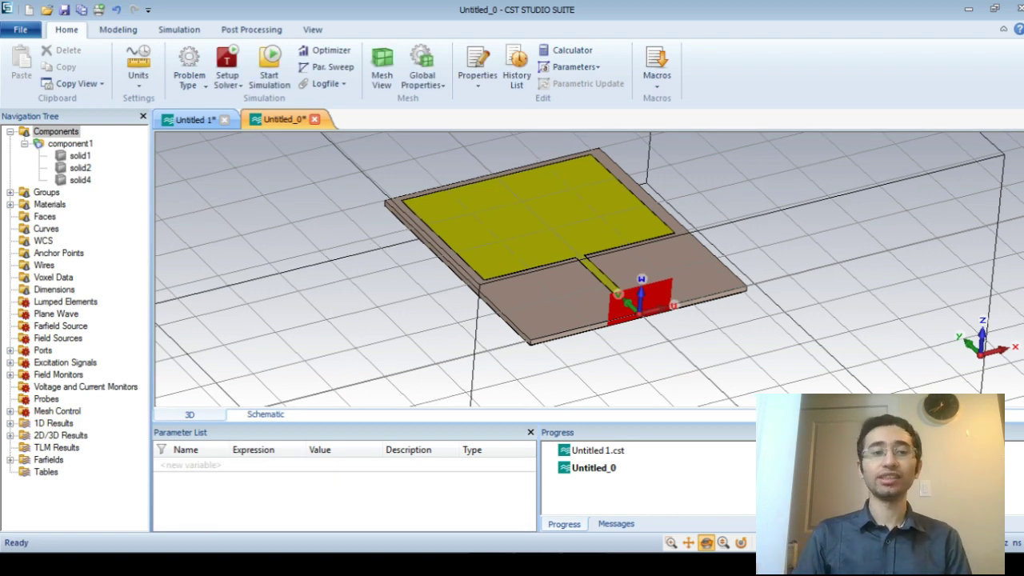
middle_click_drag(525, 227, 521, 232)
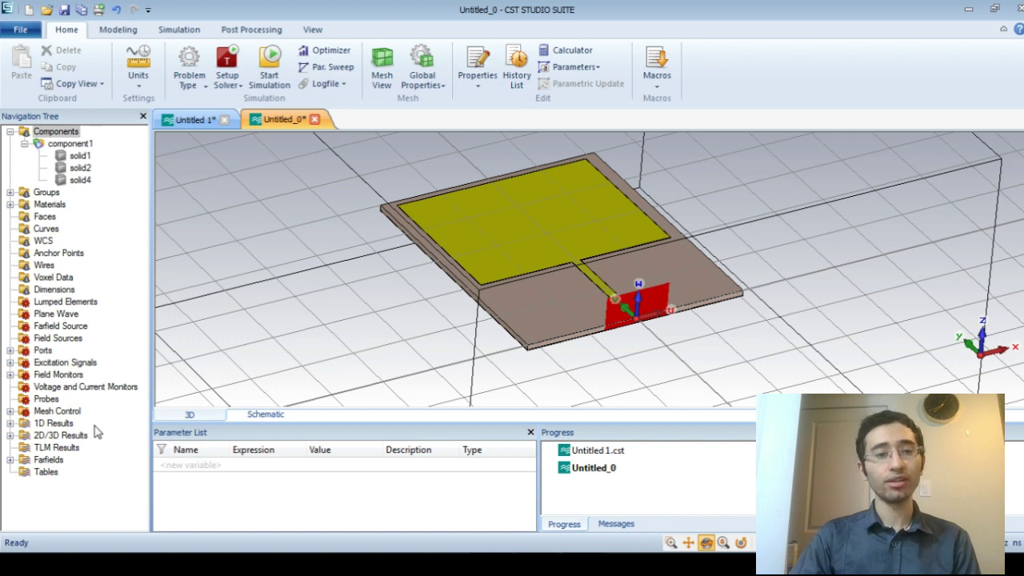
Open S-Parameters under 1D Results to view S1,1 dipping to about -16.5 dB at 2.4 GHz.
left_click(10, 423)
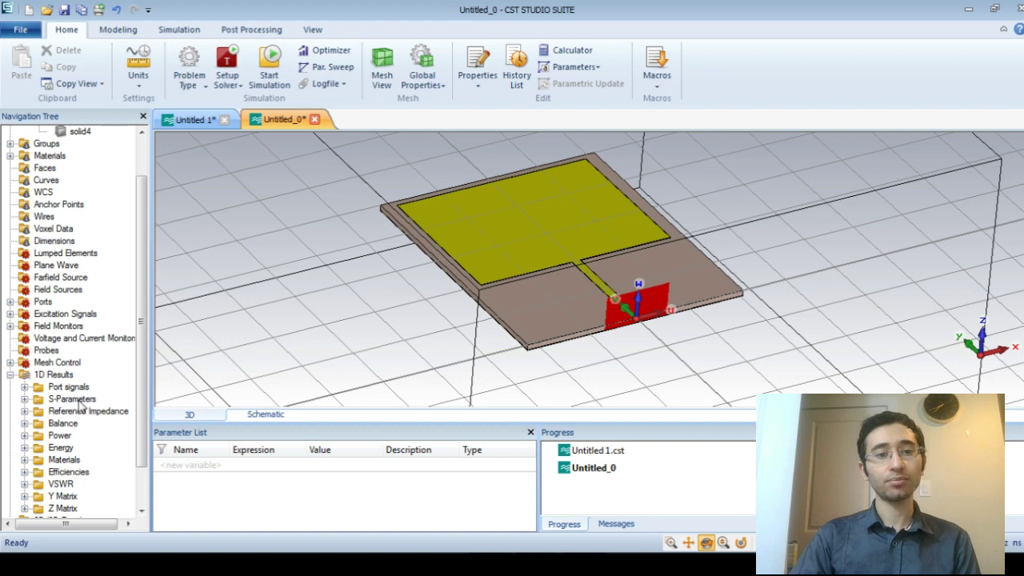
left_click(77, 402)
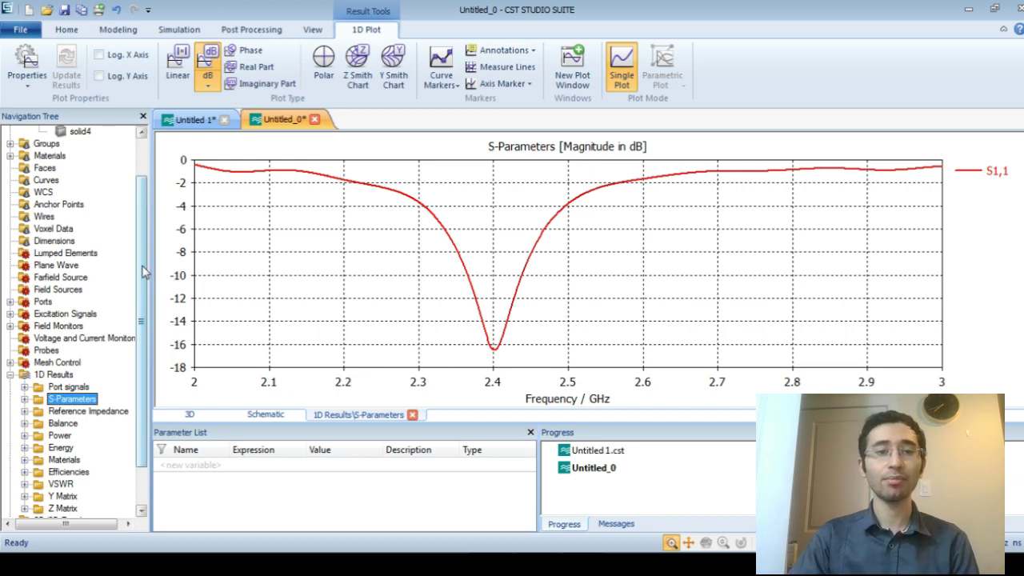
scroll(142, 274, "down", 2)
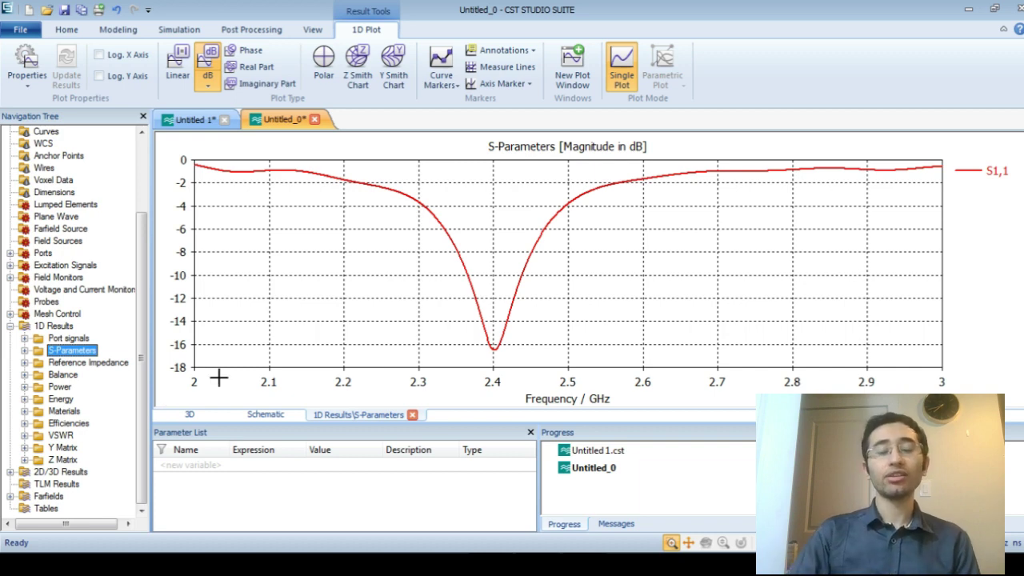
Open farfield (f=2.4) [1] under Farfields and center the 3D directivity pattern peaking at 5.945 dBi.
left_click(11, 495)
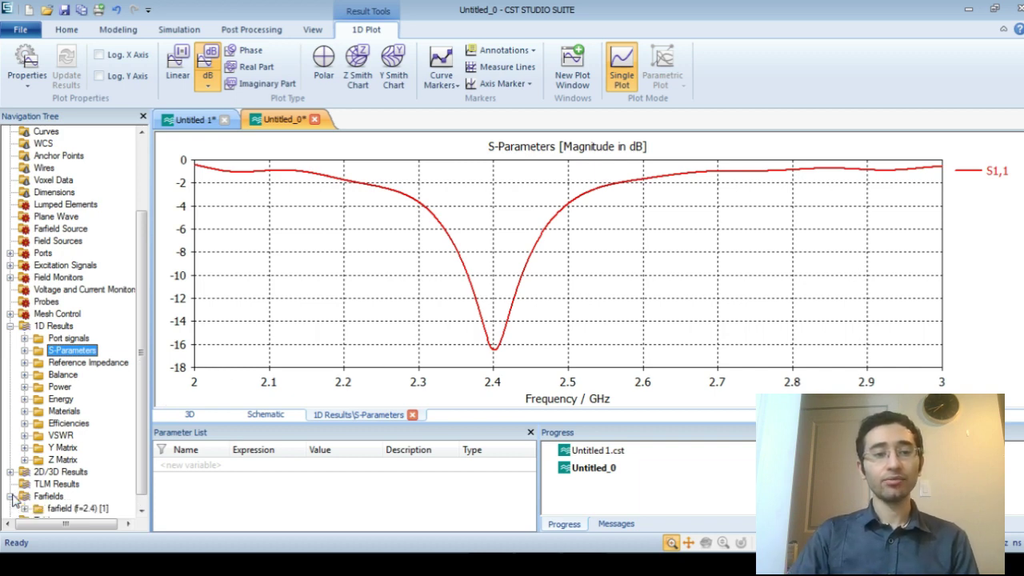
left_click(80, 509)
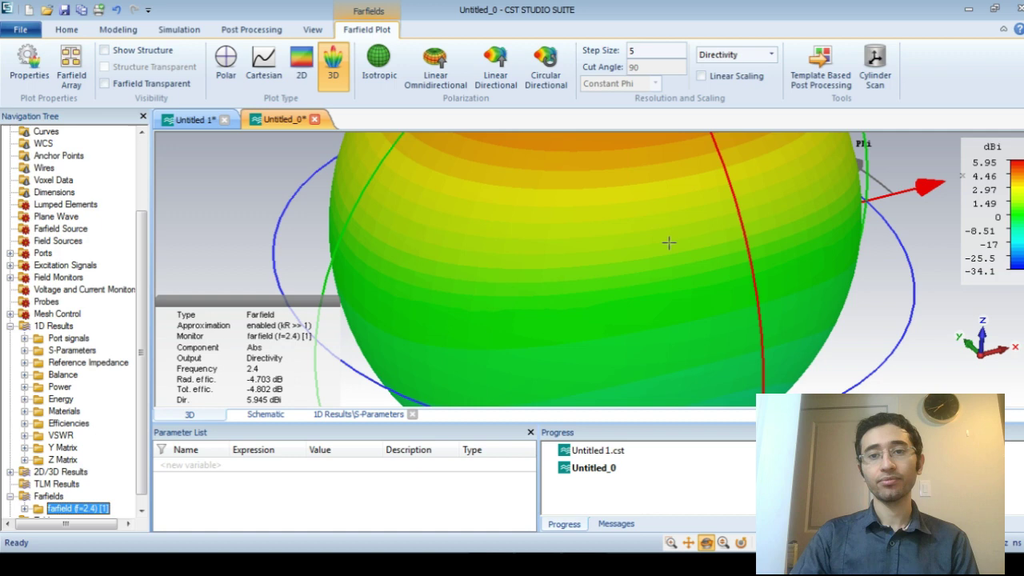
middle_click_drag(669, 243, 663, 243)
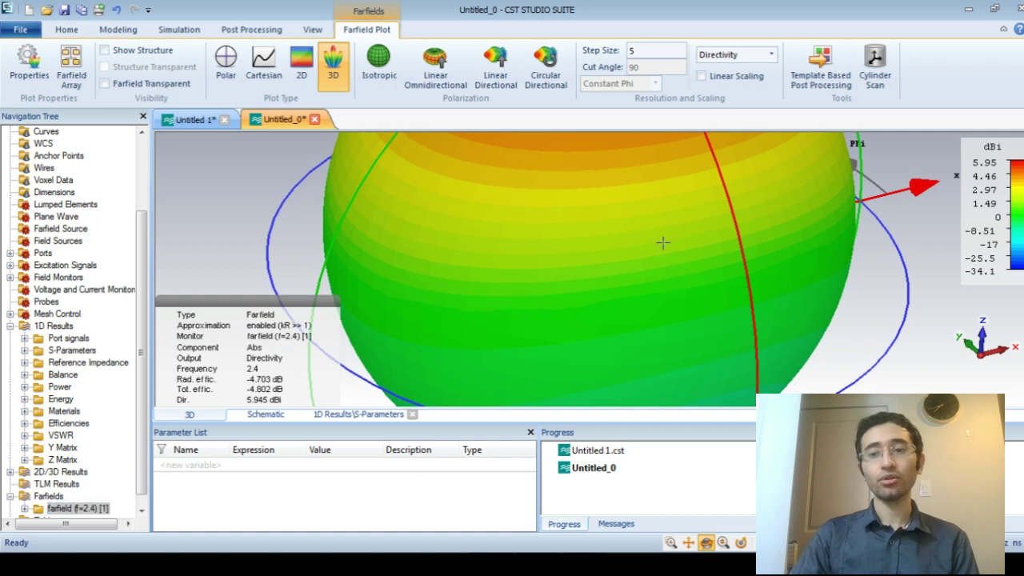
scroll(664, 242, "down", 5)
scroll(663, 243, "down", 3)
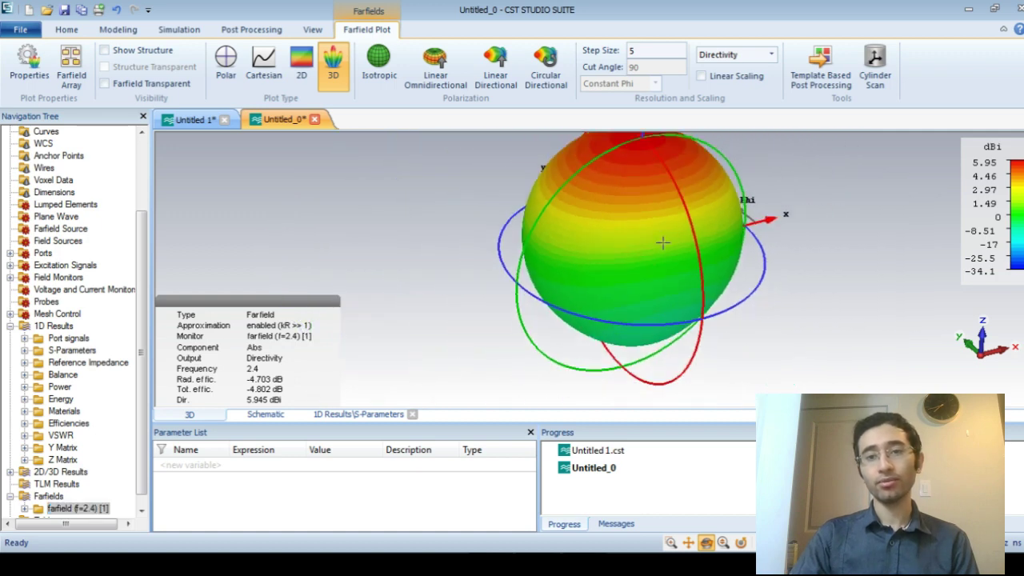
middle_click_drag(760, 192, 693, 221)
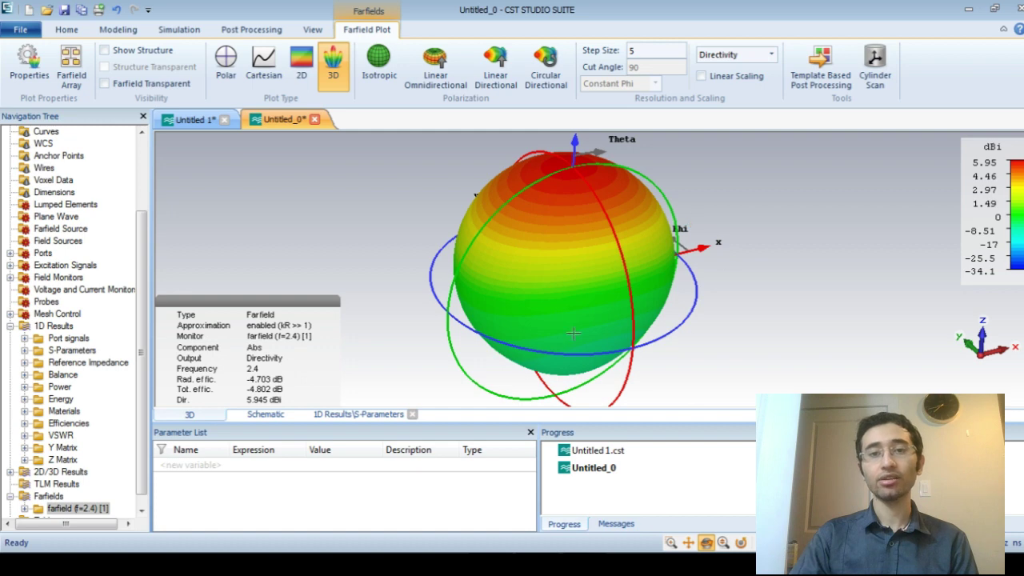